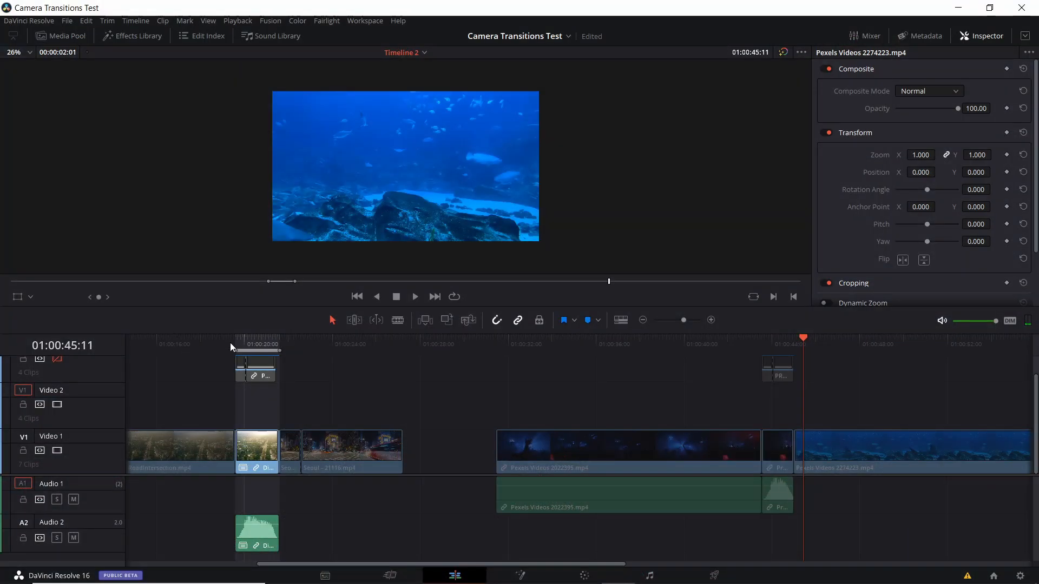
# - Play the zoom transition clip on Video 1 from 01:00:19:15
pyautogui.click(236, 343)
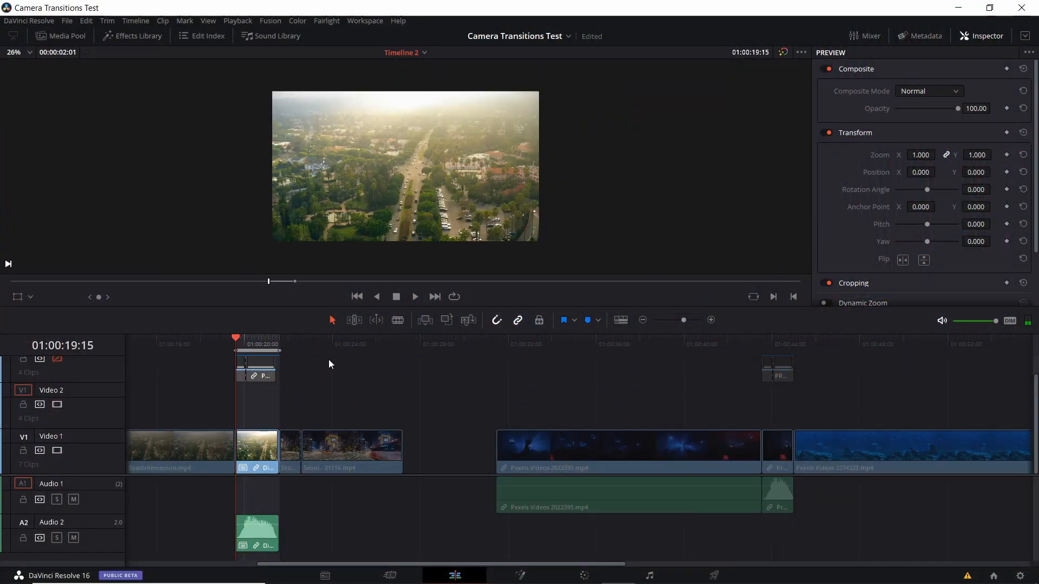
pyautogui.press('space')
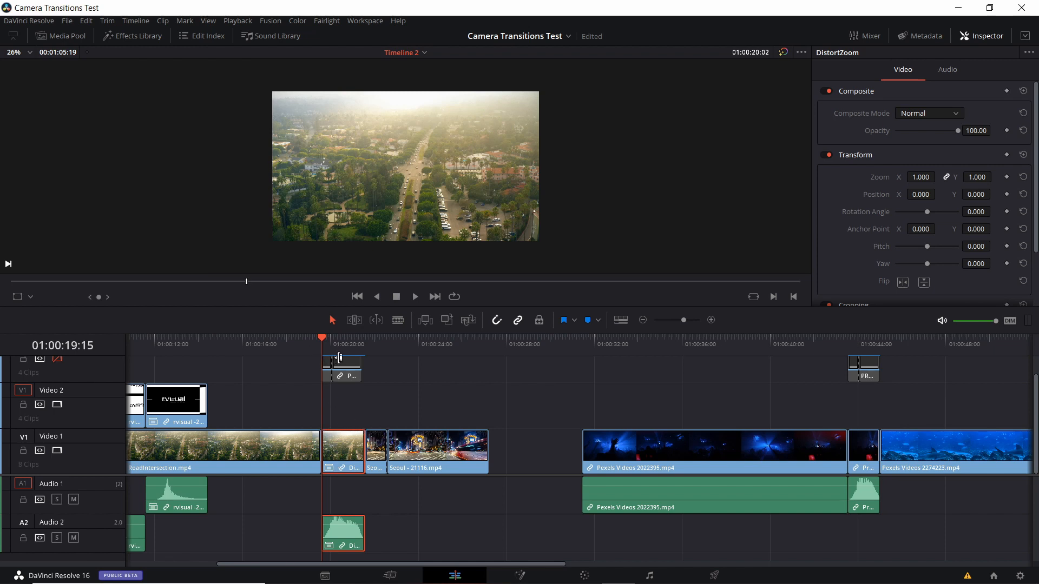
# - Decompose in place the DistortZoom clip copy at 01:01:03:19, after the underwater footage
pyautogui.hscroll(10, 565, 387)
pyautogui.click(654, 351)
pyautogui.click(691, 449)
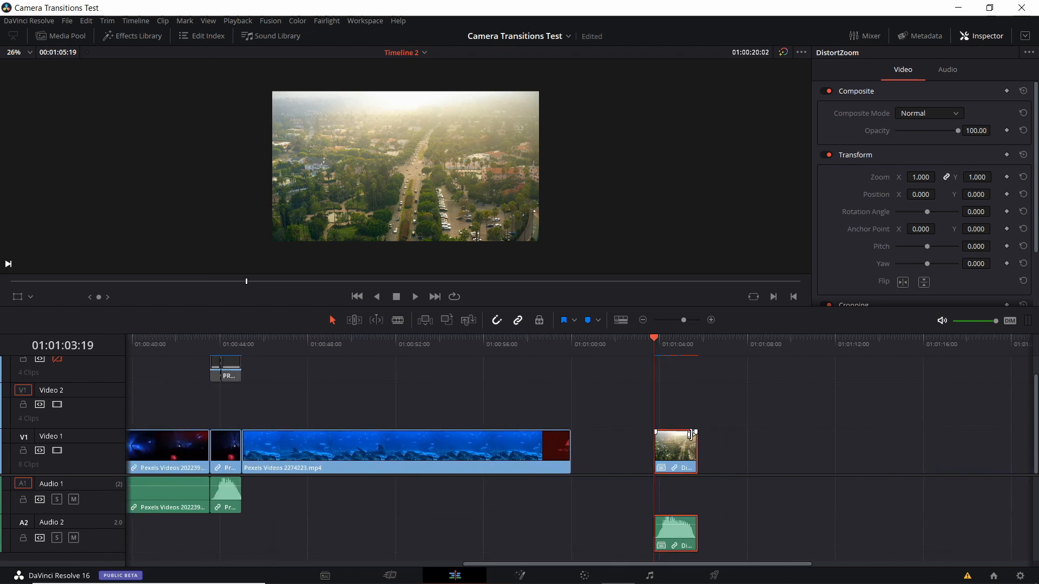
pyautogui.rightClick(688, 444)
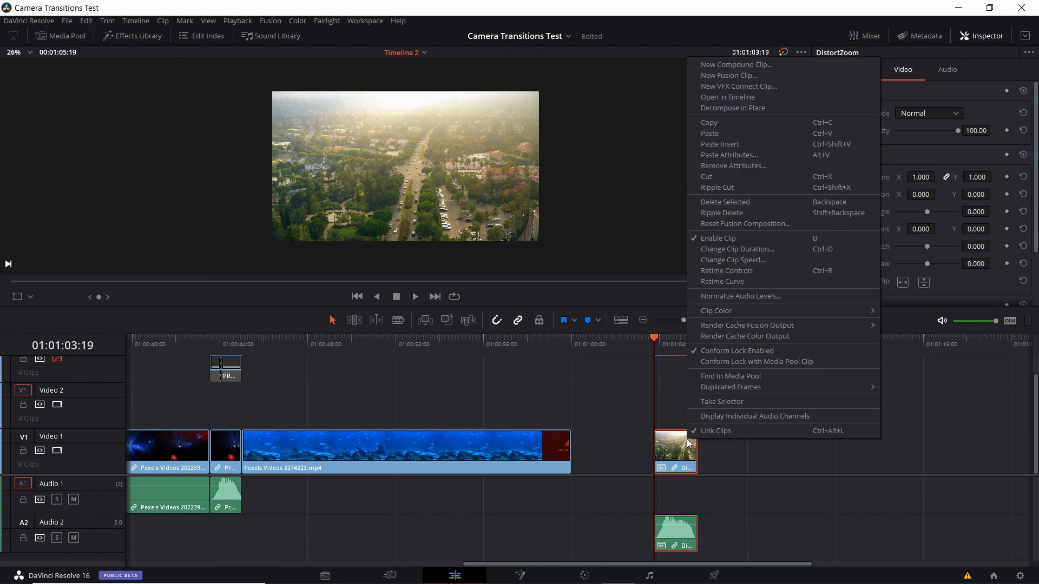
pyautogui.click(784, 109)
# - Open the decomposed transition's adjustment clip in Fusion and select its DistortZoom1 node
pyautogui.click(670, 394)
pyautogui.hscroll(2, 677, 395)
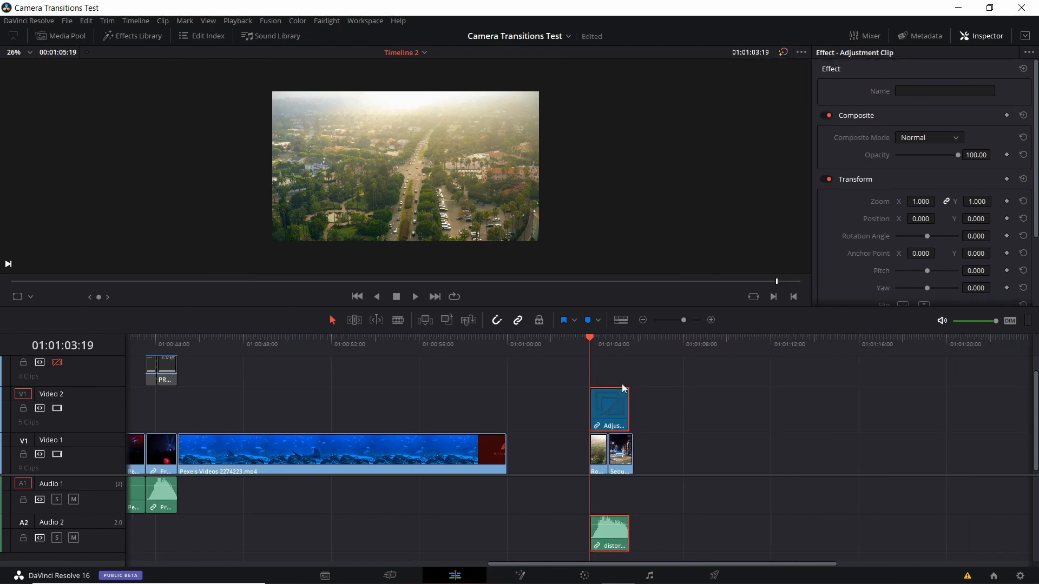
pyautogui.hscroll(1, 623, 395)
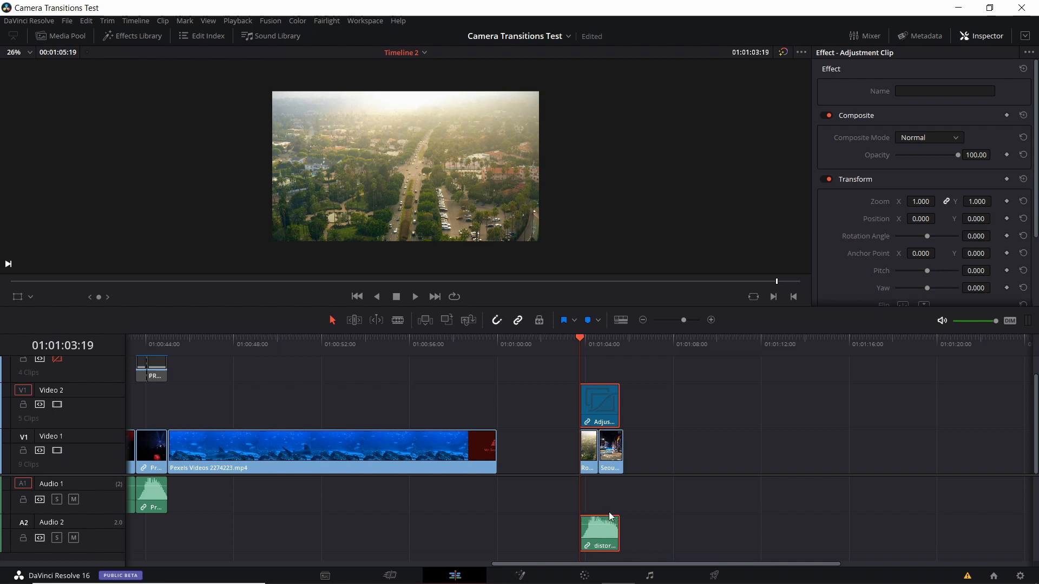
pyautogui.hscroll(2, 623, 496)
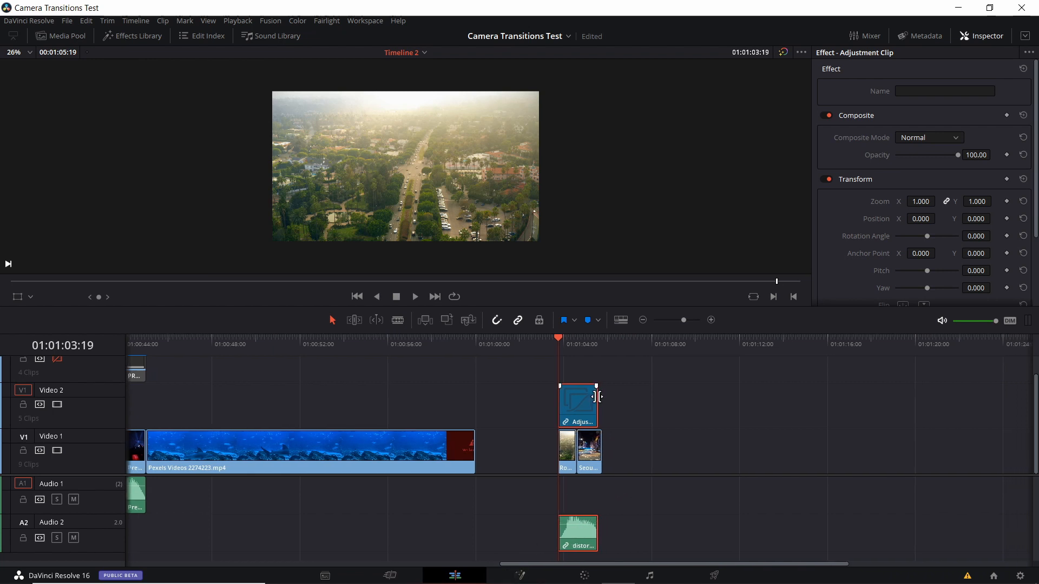
pyautogui.click(530, 576)
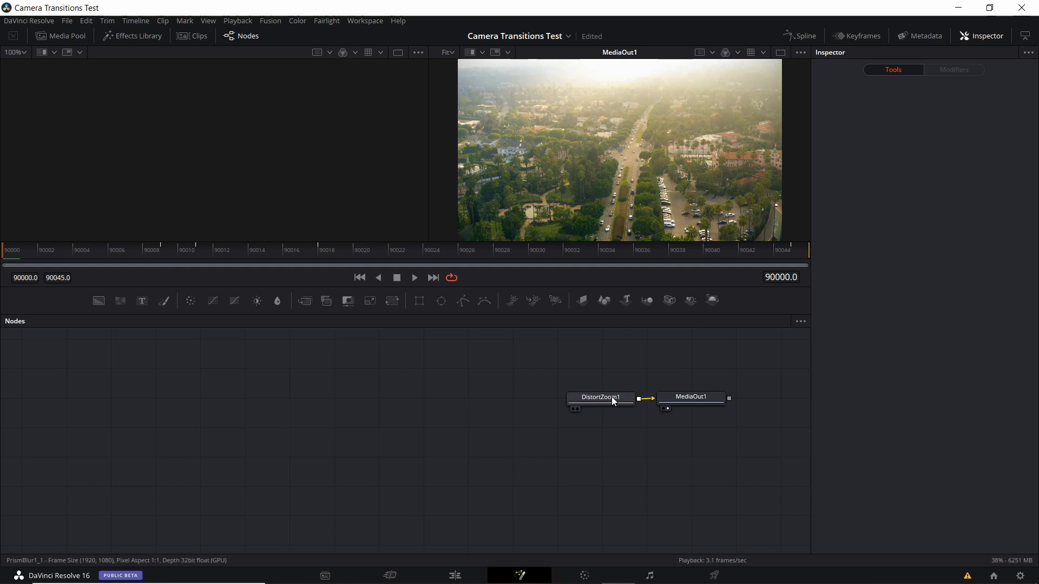
pyautogui.click(613, 401)
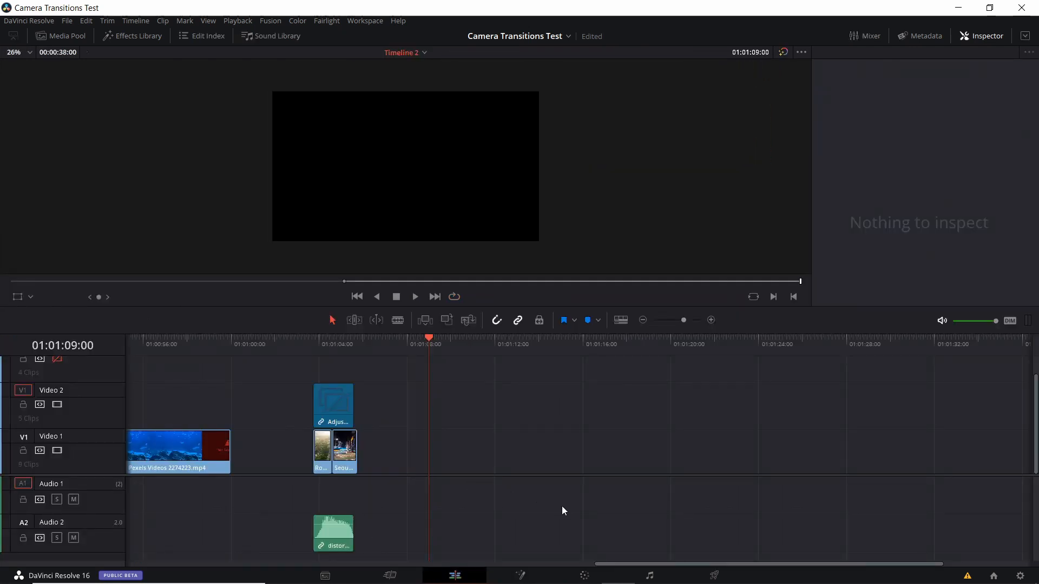
# - Open the store.rvisual.cz - CAMERA MOVE transition pack v1.1 zip archive on the desktop and arrange its window beside the zip file
pyautogui.click(585, 573)
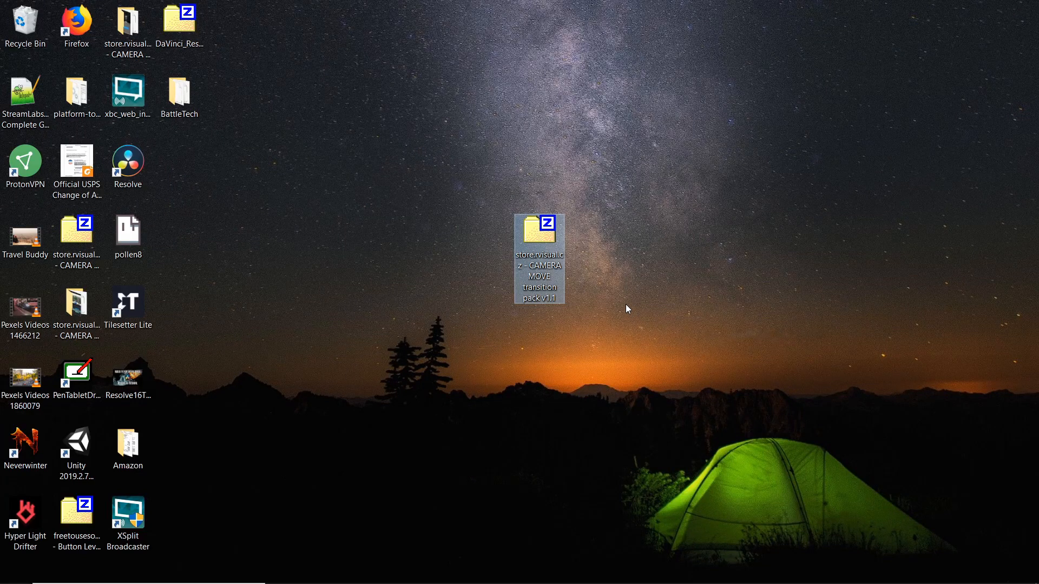
pyautogui.moveTo(563, 298); pyautogui.dragTo(512, 297)
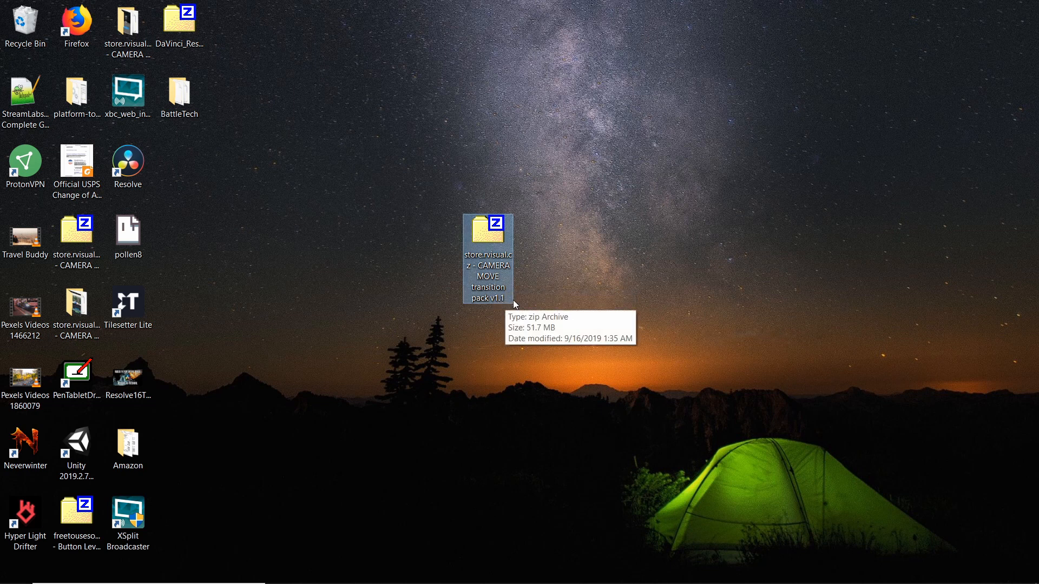
pyautogui.doubleClick(508, 299)
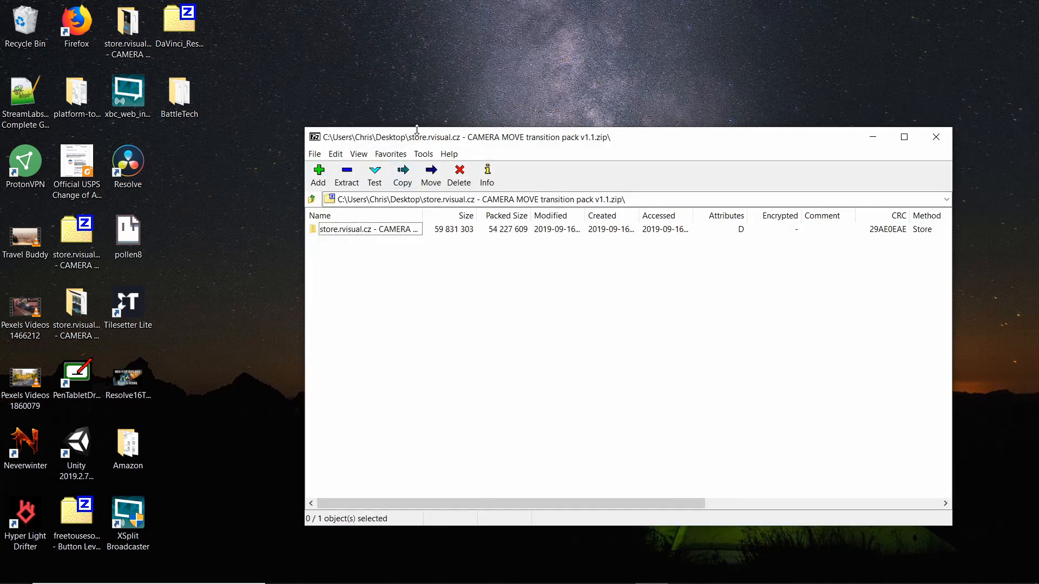
pyautogui.moveTo(415, 133); pyautogui.dragTo(646, 135)
pyautogui.moveTo(492, 237); pyautogui.dragTo(336, 239)
pyautogui.click(624, 235)
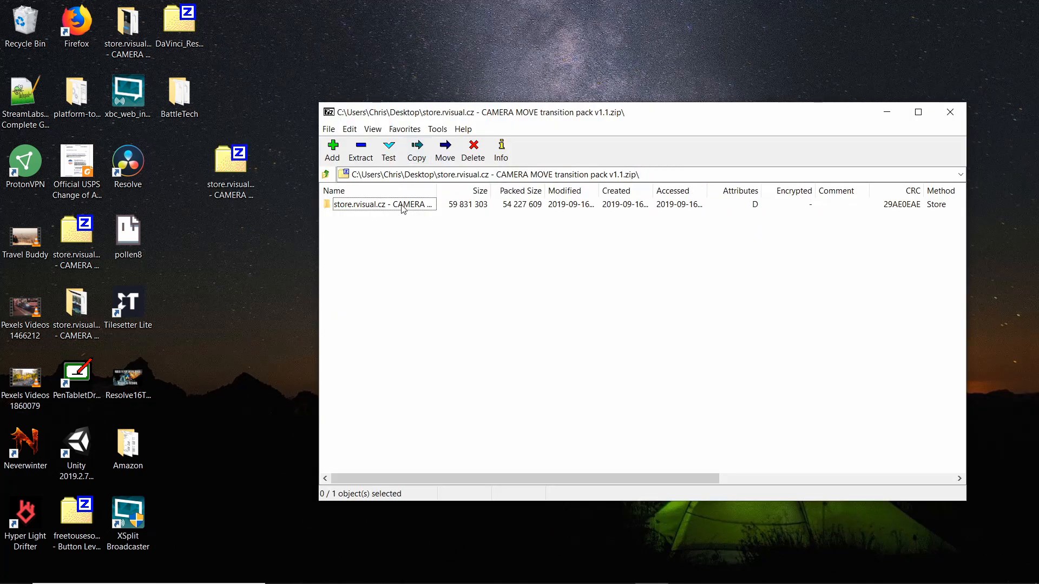
pyautogui.click(383, 208)
pyautogui.doubleClick(383, 206)
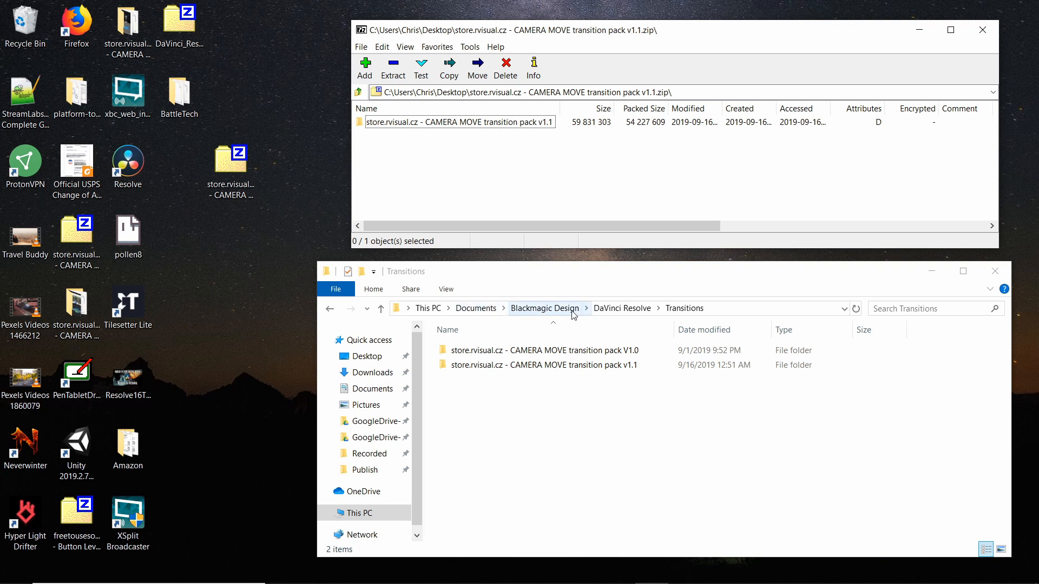
# - Browse to the Transitions folder inside Documents > Blackmagic Design > DaVinci Resolve and look at where the transition packs are kept
pyautogui.click(622, 309)
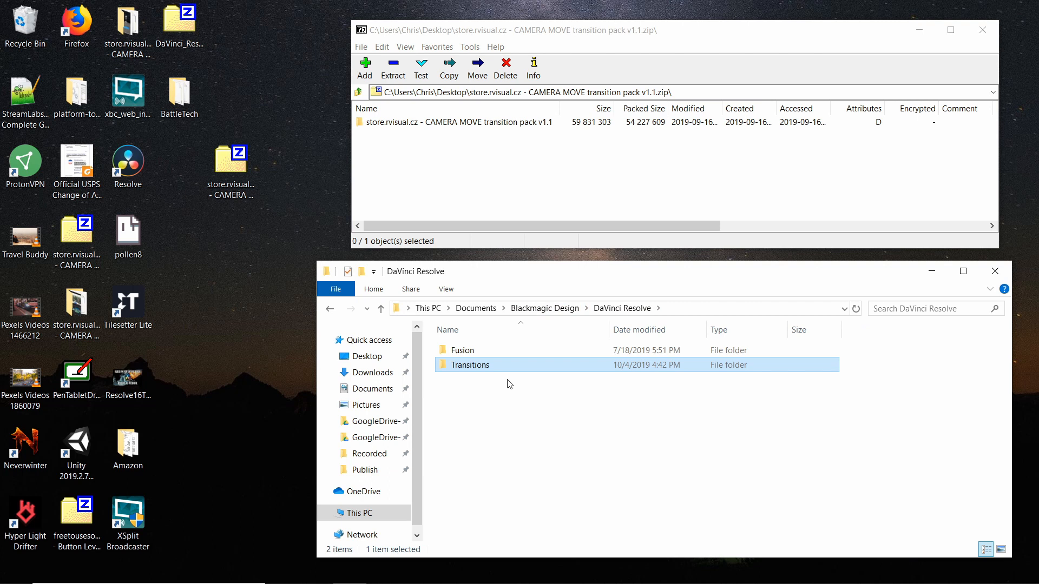
pyautogui.click(509, 381)
pyautogui.doubleClick(486, 371)
pyautogui.moveTo(548, 406); pyautogui.dragTo(473, 332)
pyautogui.click(543, 427)
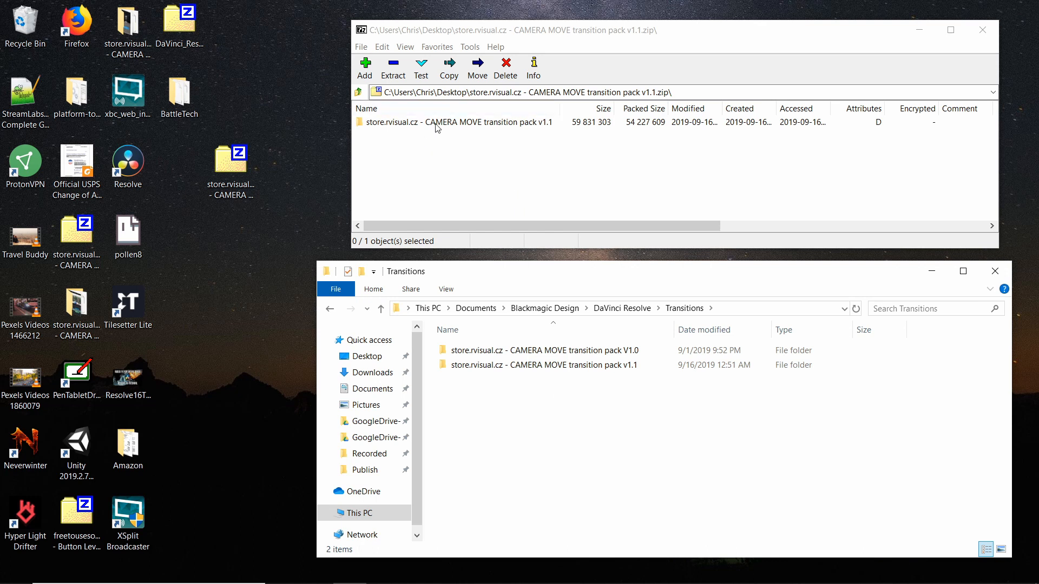
# - Extract the transition pack folder from the archive onto the desktop, rename it Camera Move Pack - Tutorial, and close the archive
pyautogui.moveTo(436, 128); pyautogui.dragTo(232, 229)
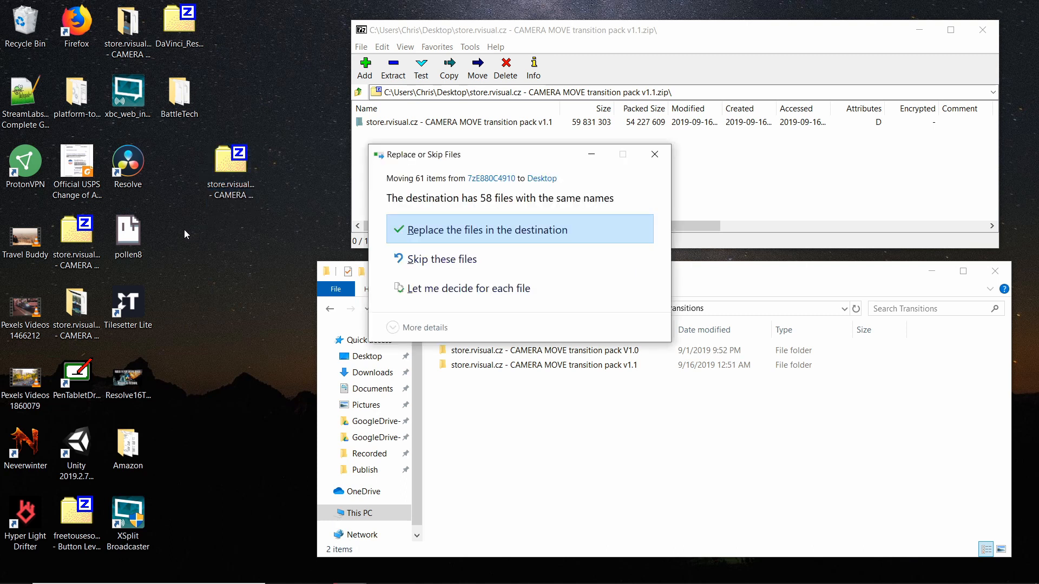
pyautogui.write('Camera P')
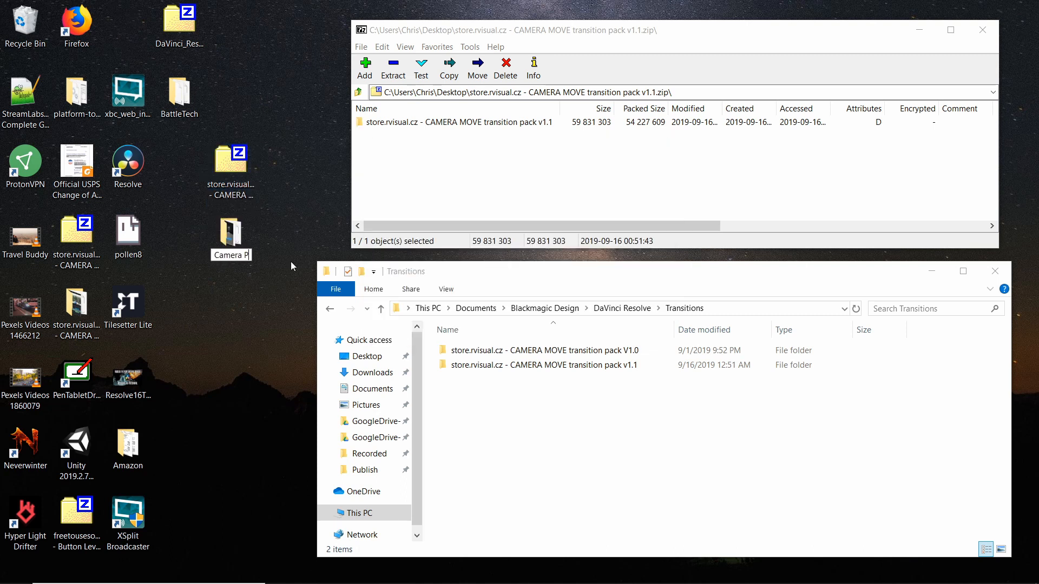
pyautogui.press('BackSpace')
pyautogui.write('Move Pack - Tutorial')
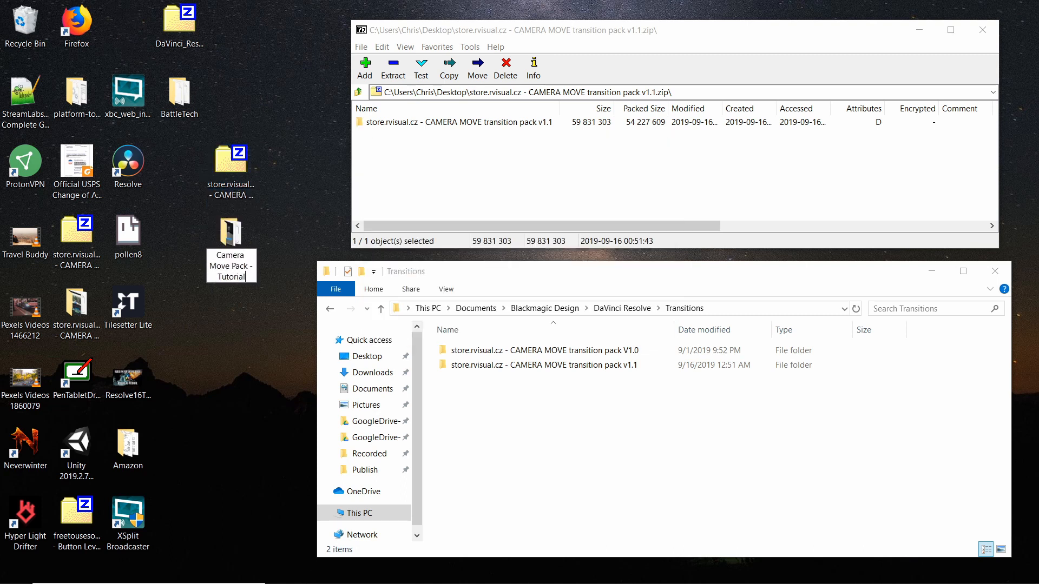
pyautogui.press('Return')
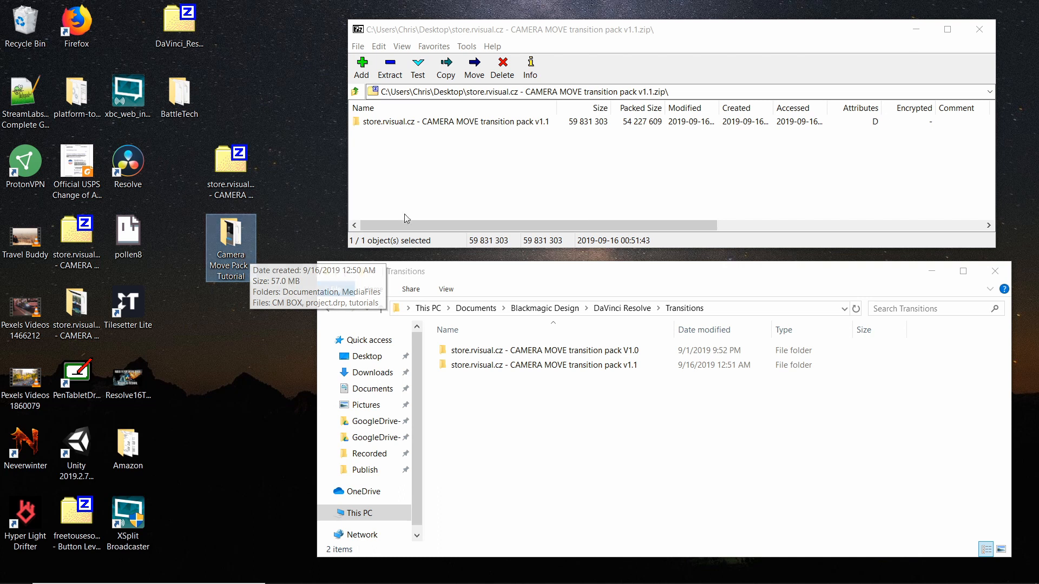
pyautogui.click(992, 23)
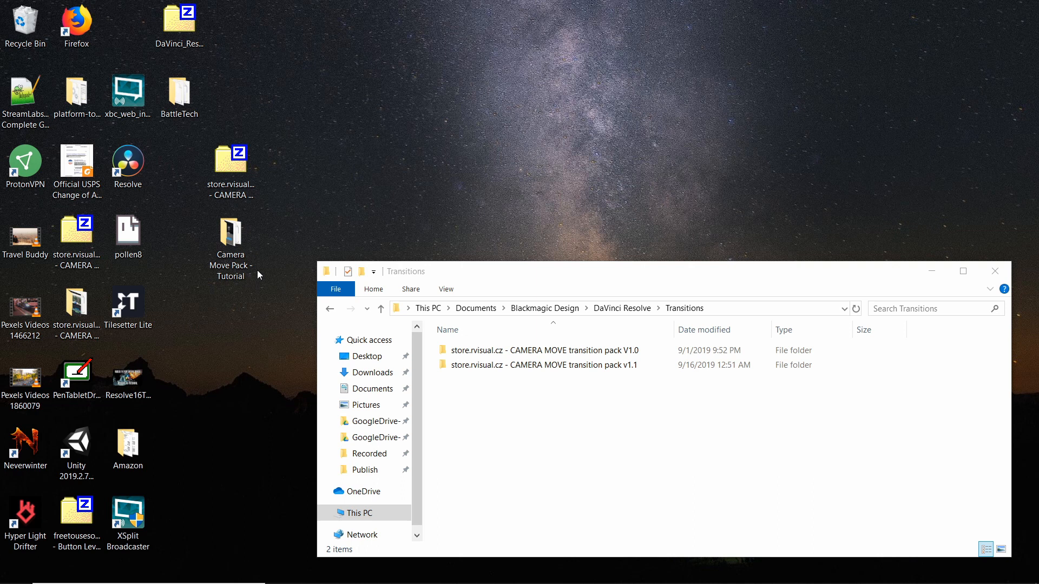
# - Switch to DaVinci Resolve and restore a project archive from the desktop folder Camera Move Pack - Tutorial in the Project Manager
pyautogui.click(626, 575)
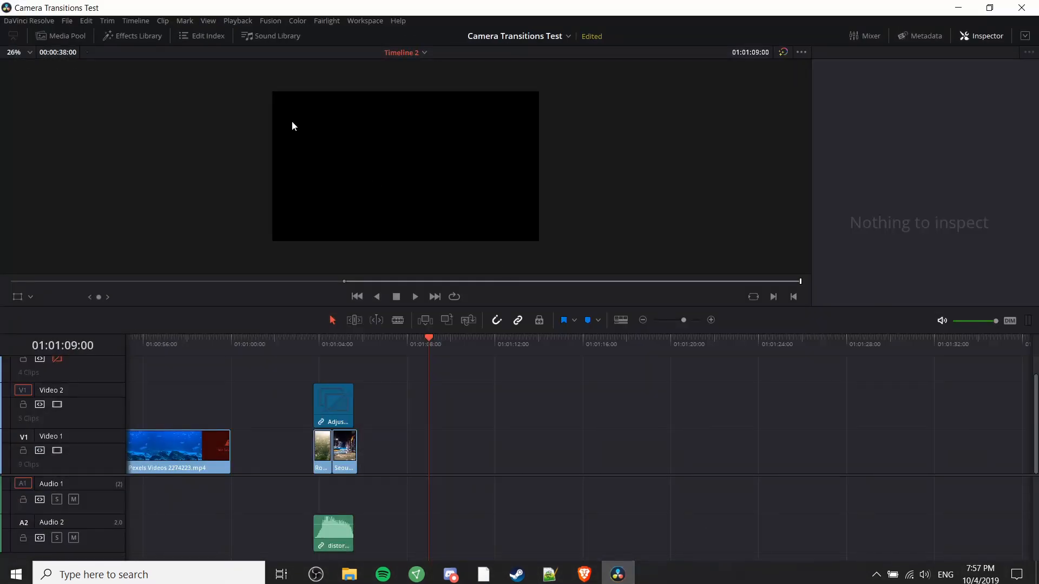
pyautogui.click(69, 21)
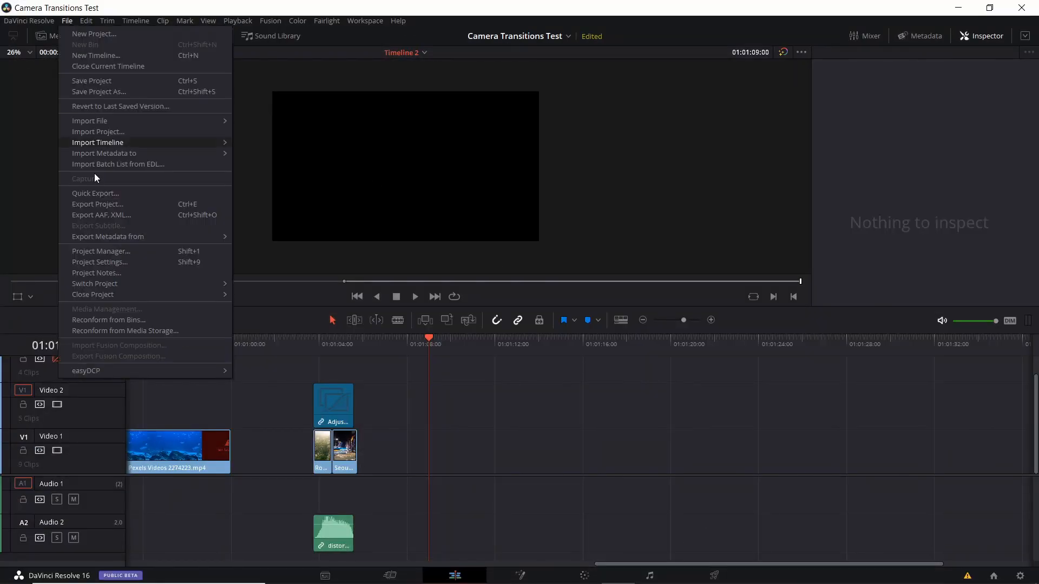
pyautogui.click(105, 252)
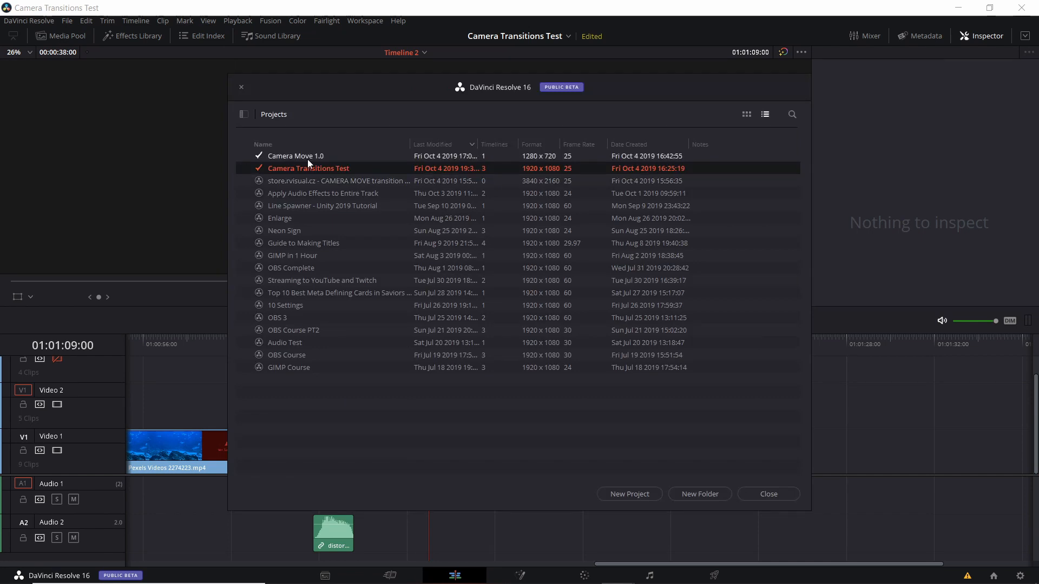
pyautogui.rightClick(300, 380)
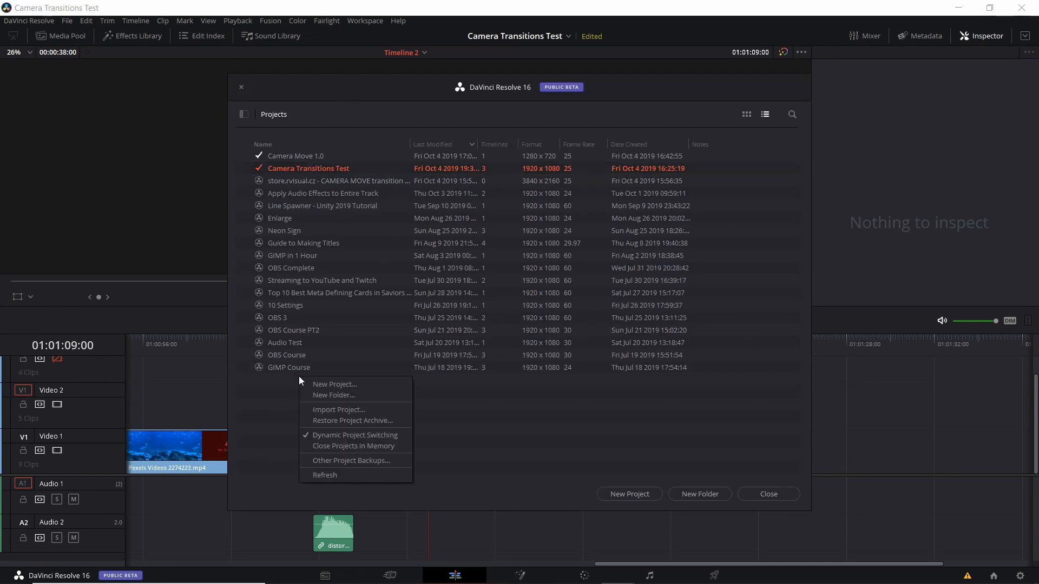
pyautogui.click(346, 420)
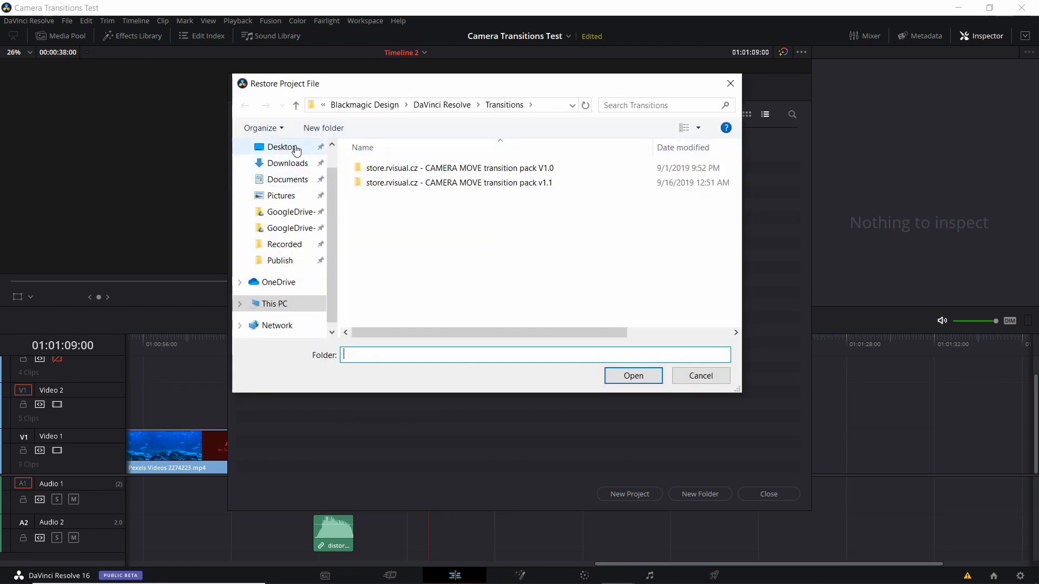
pyautogui.click(296, 150)
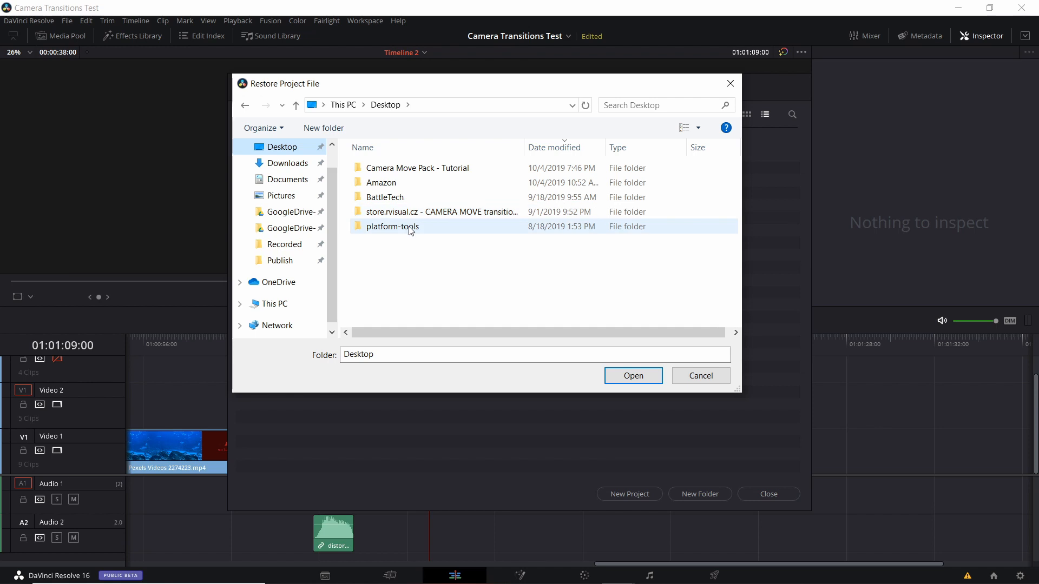
pyautogui.click(420, 169)
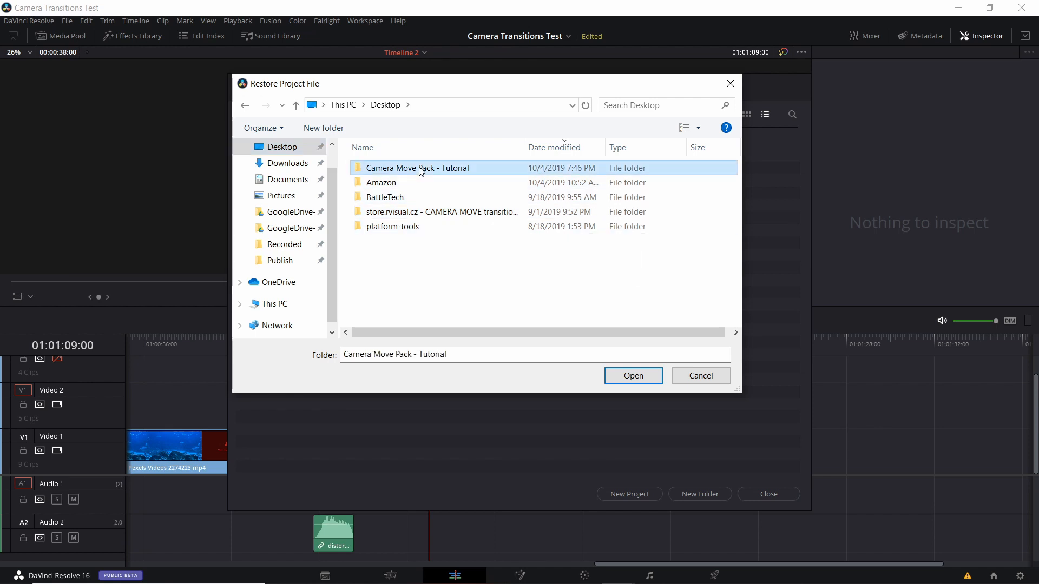
pyautogui.doubleClick(421, 169)
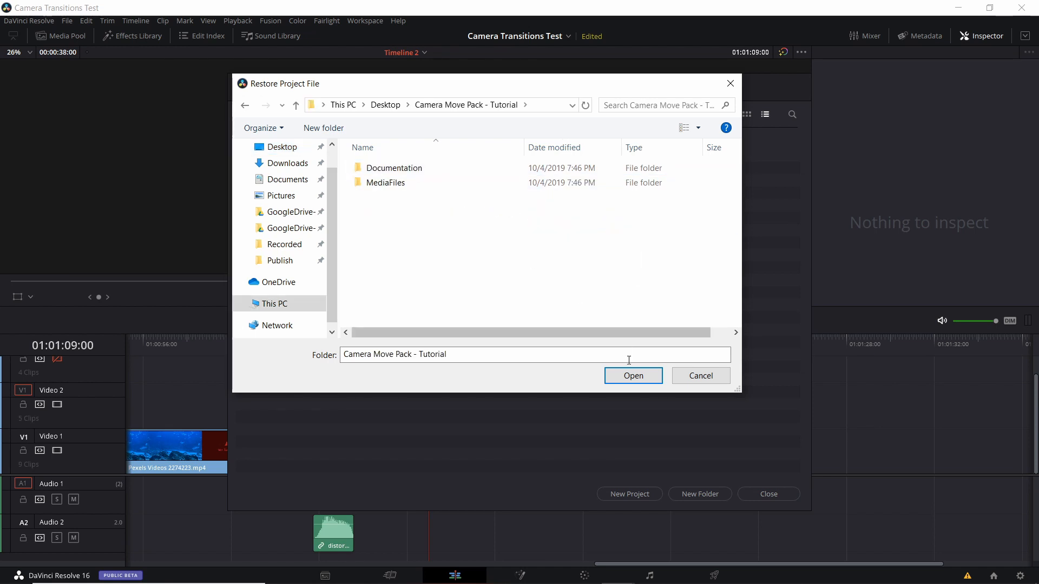
pyautogui.click(630, 379)
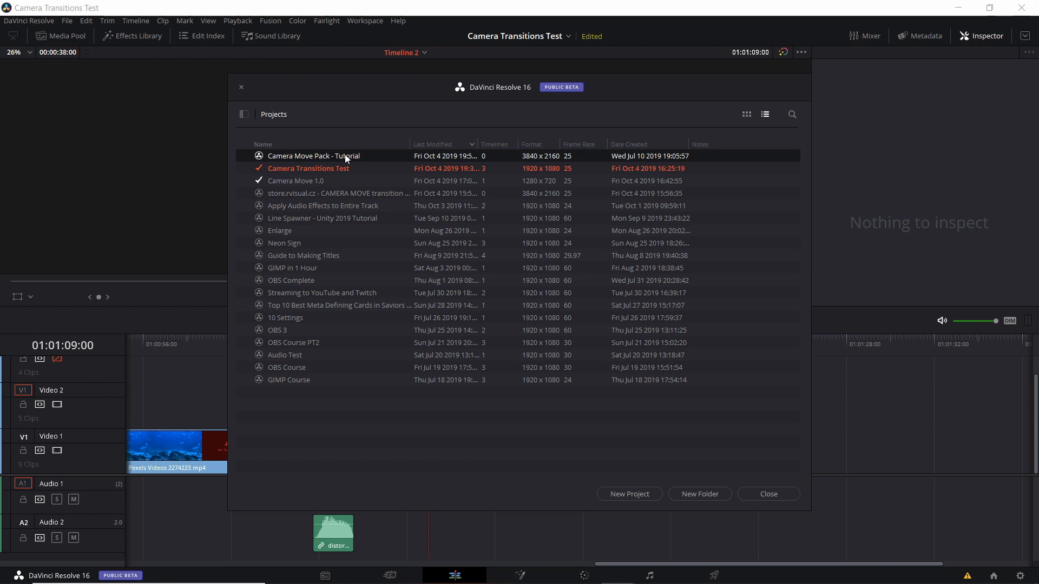
# - Load the Camera Move Pack - Tutorial project and expand its rvisual - camera move transition pack V1.1 bin
pyautogui.rightClick(345, 157)
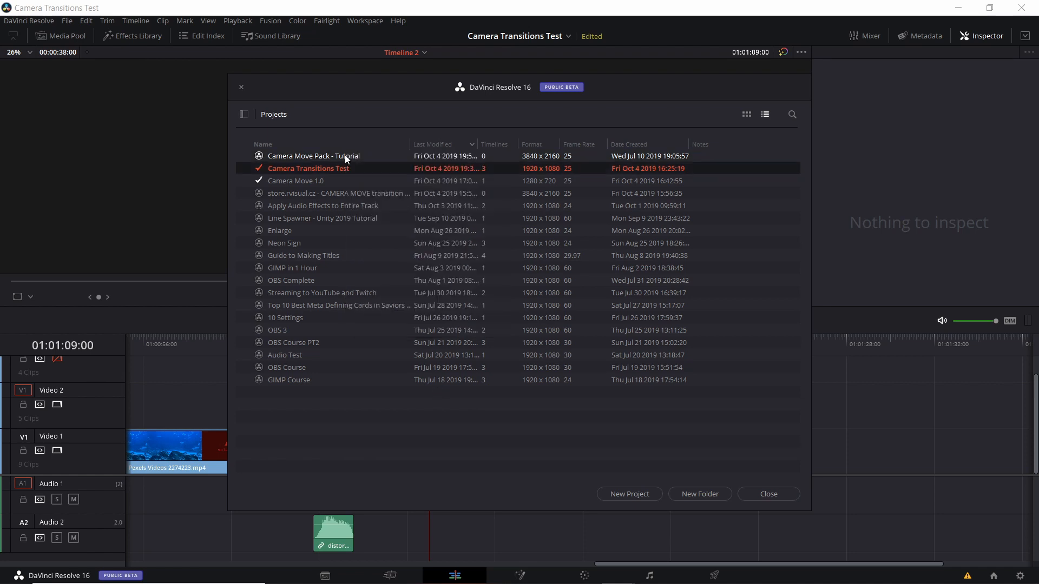
pyautogui.doubleClick(346, 156)
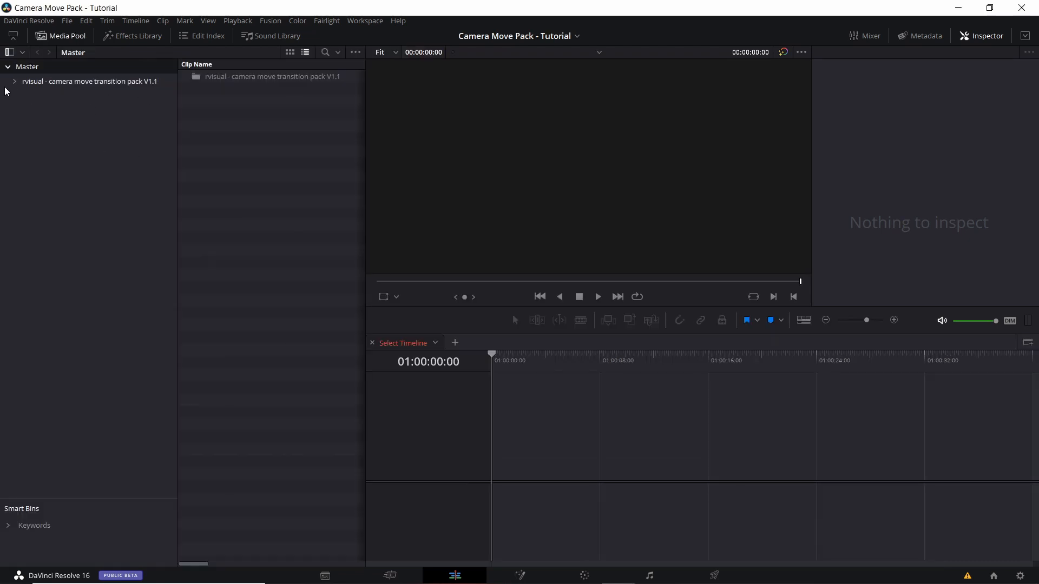
pyautogui.click(16, 81)
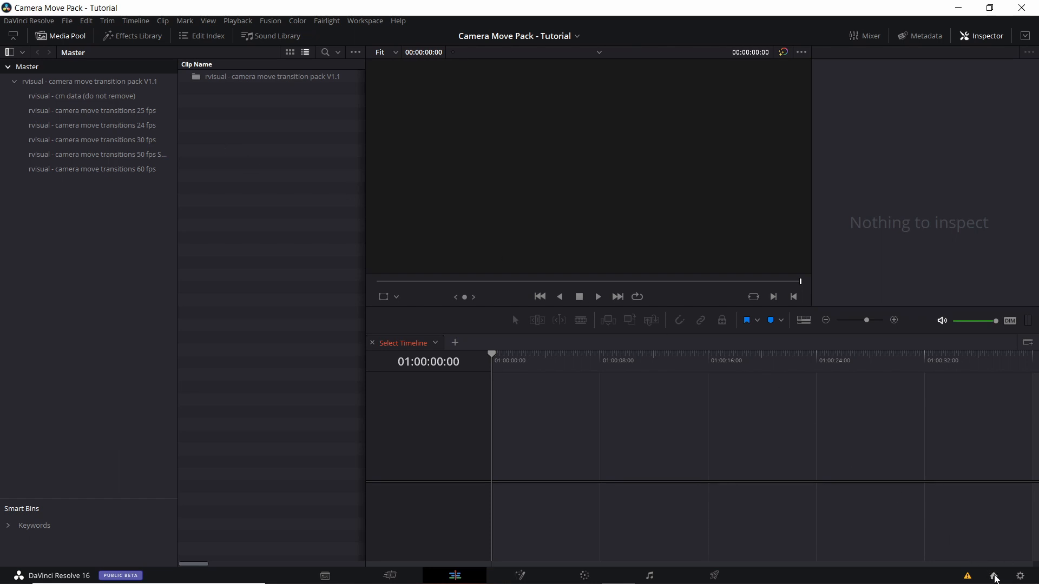
# - Reopen the Project Manager and locate the Dynamic Project Switching option for the Camera Move Pack - Tutorial project
pyautogui.click(995, 577)
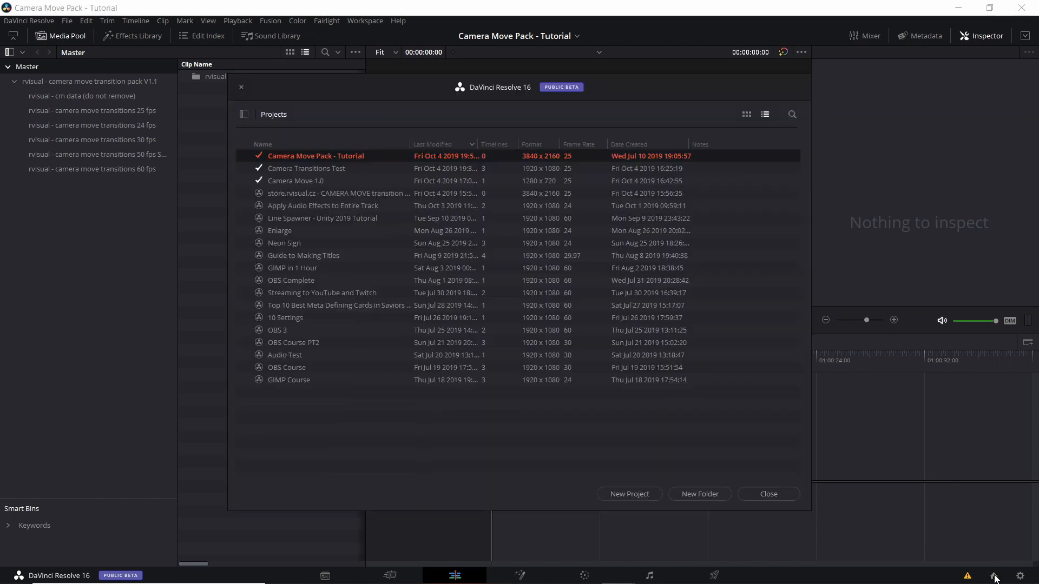
pyautogui.rightClick(337, 158)
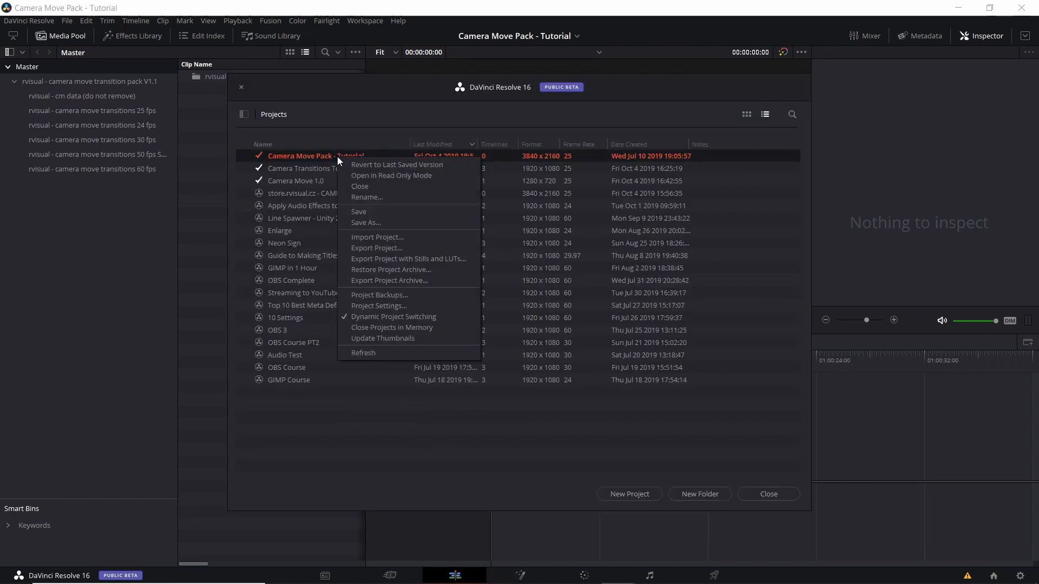
pyautogui.click(428, 317)
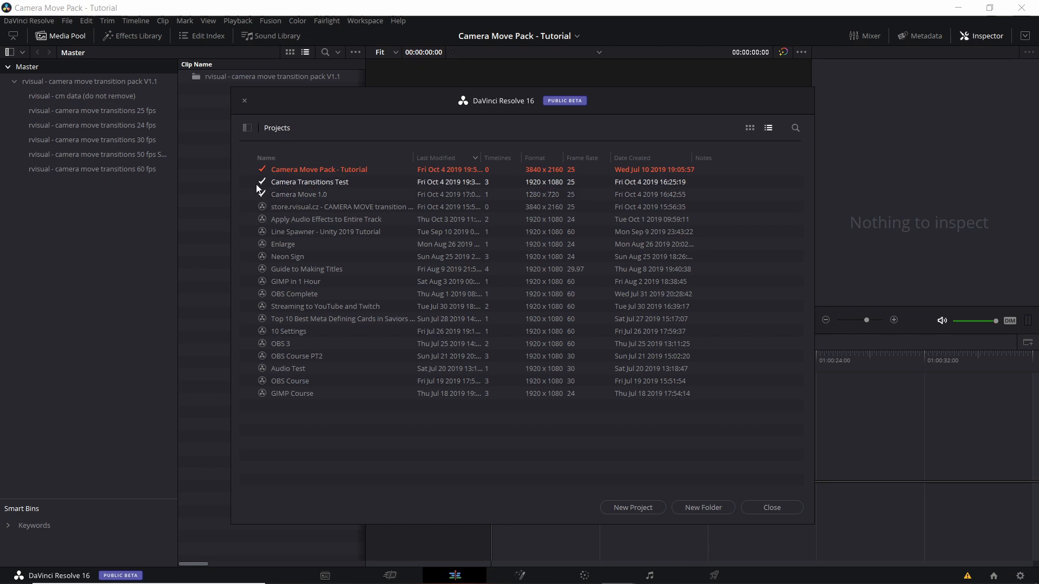
# - Check the Dynamic Project Switching option for Camera Move Pack - Tutorial and open the Camera Transitions Test project
pyautogui.rightClick(294, 175)
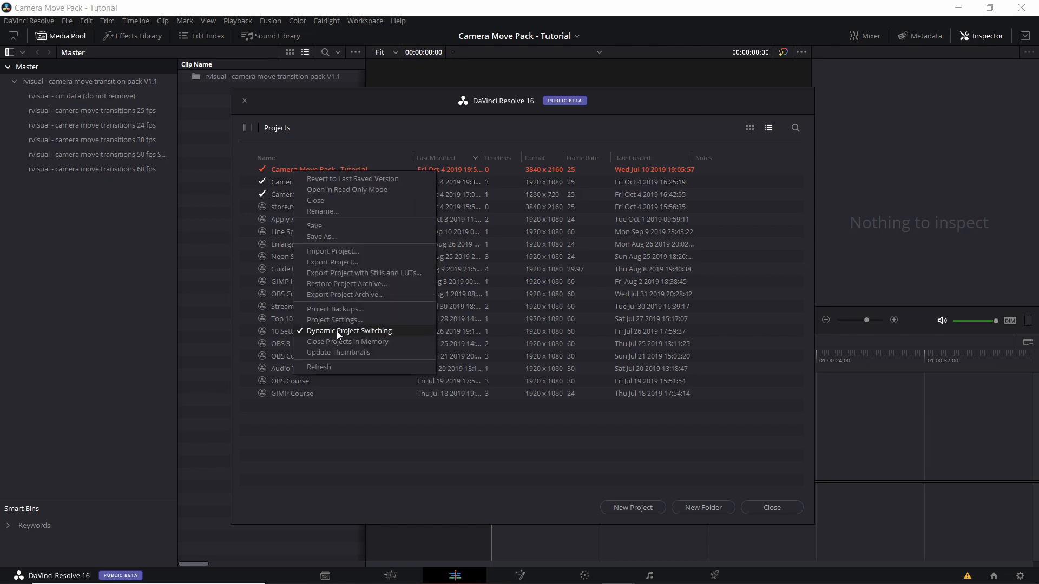
pyautogui.click(414, 459)
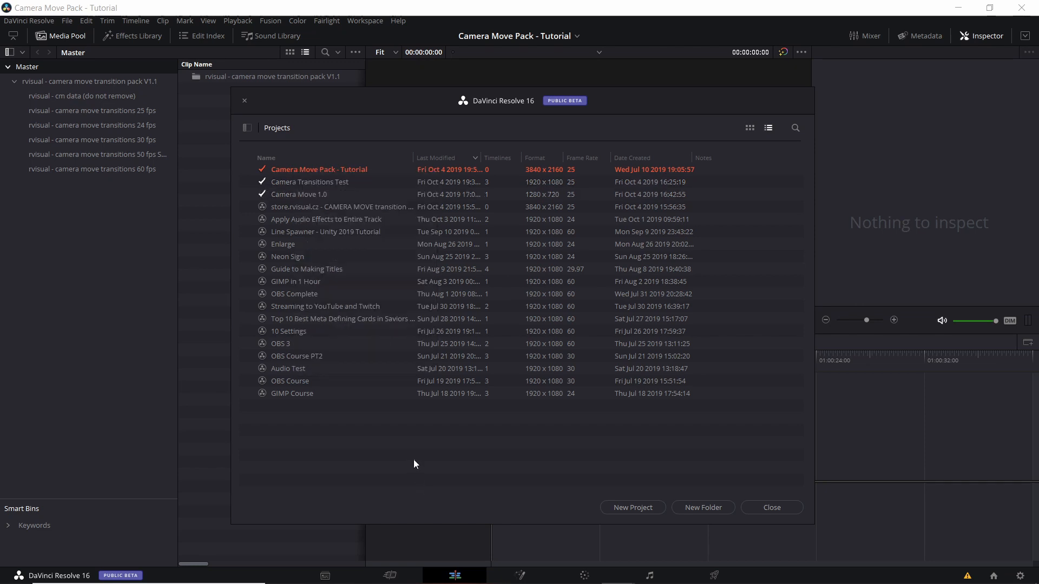
pyautogui.click(340, 183)
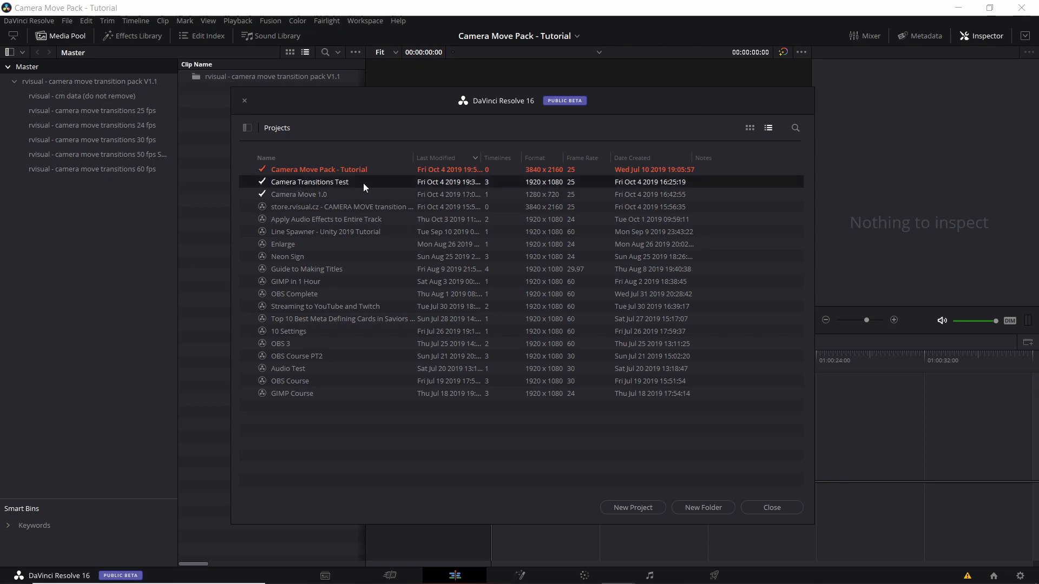
pyautogui.doubleClick(320, 185)
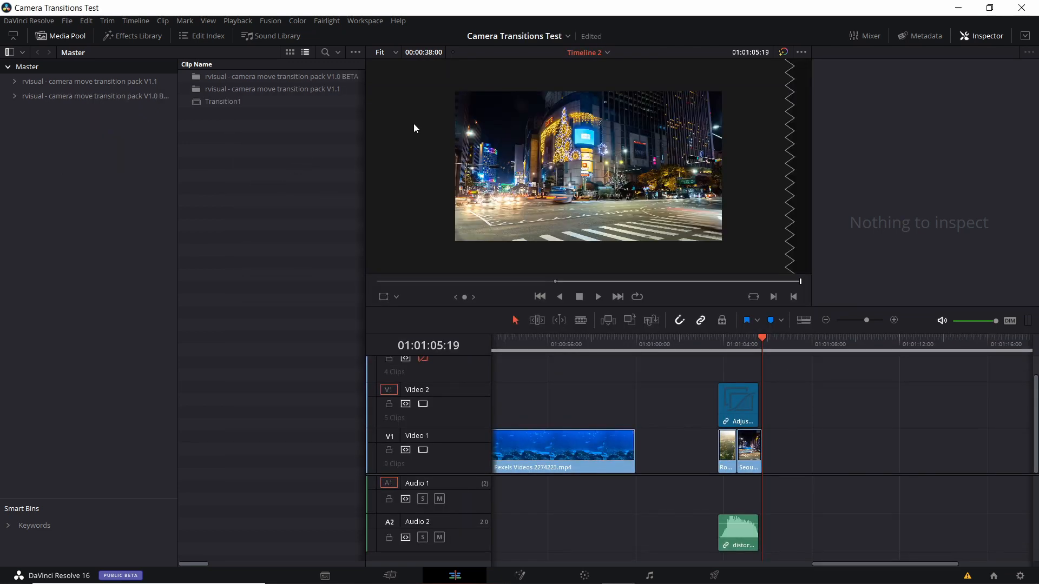
# - Switch to the Camera Move Pack - Tutorial project and copy its rvisual - camera move transition pack V1.1 bin
pyautogui.click(563, 37)
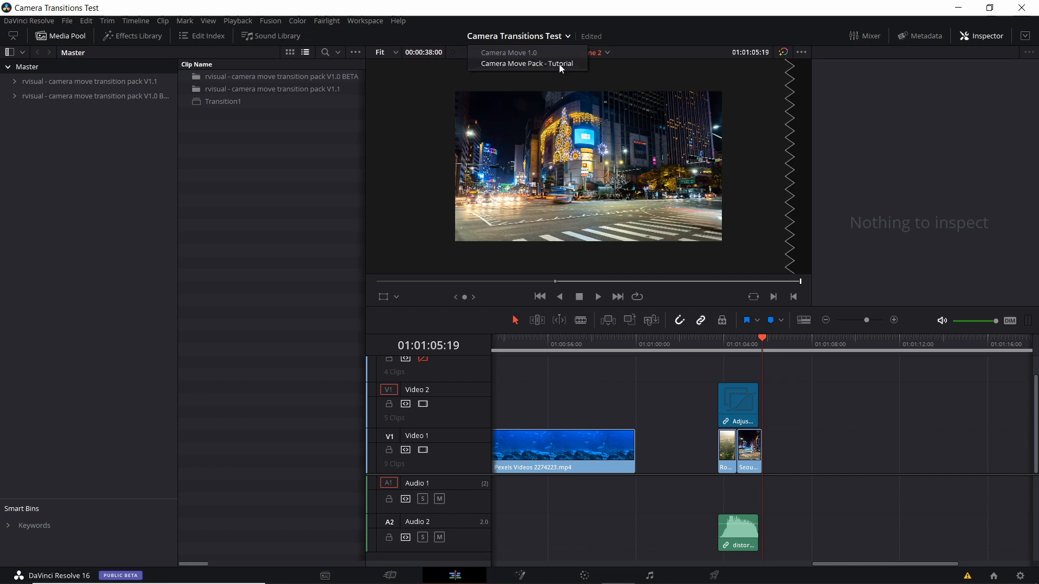
pyautogui.click(560, 63)
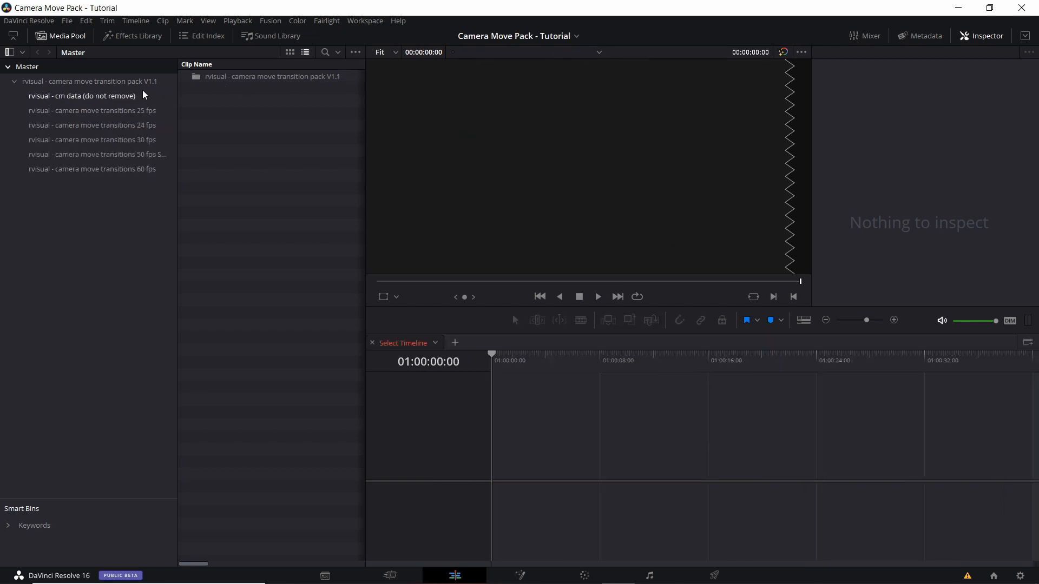
pyautogui.click(63, 81)
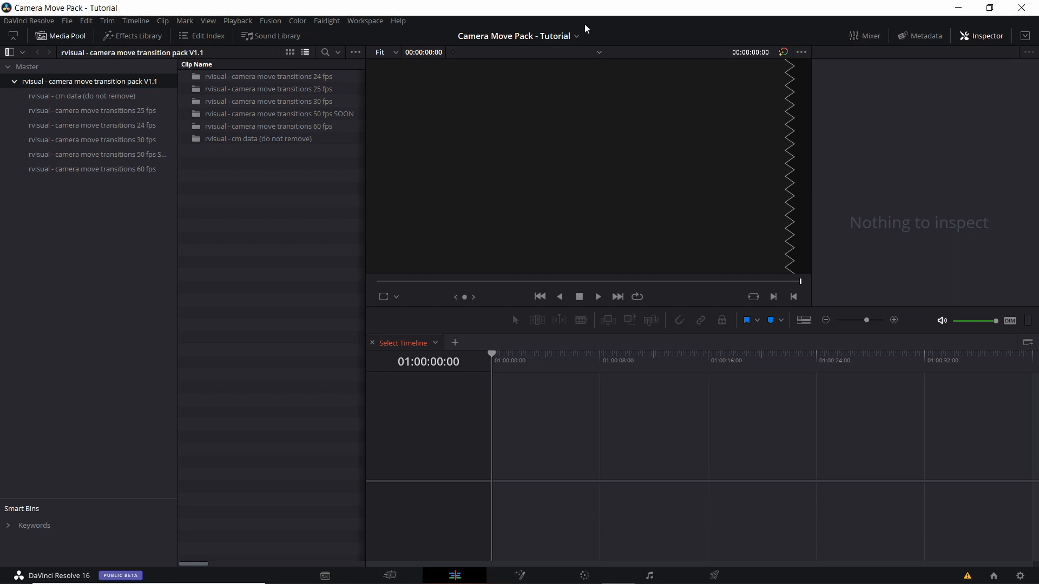
# - Switch back to the Camera Transitions Test project and paste the transition pack bin into its Master bin
pyautogui.click(577, 37)
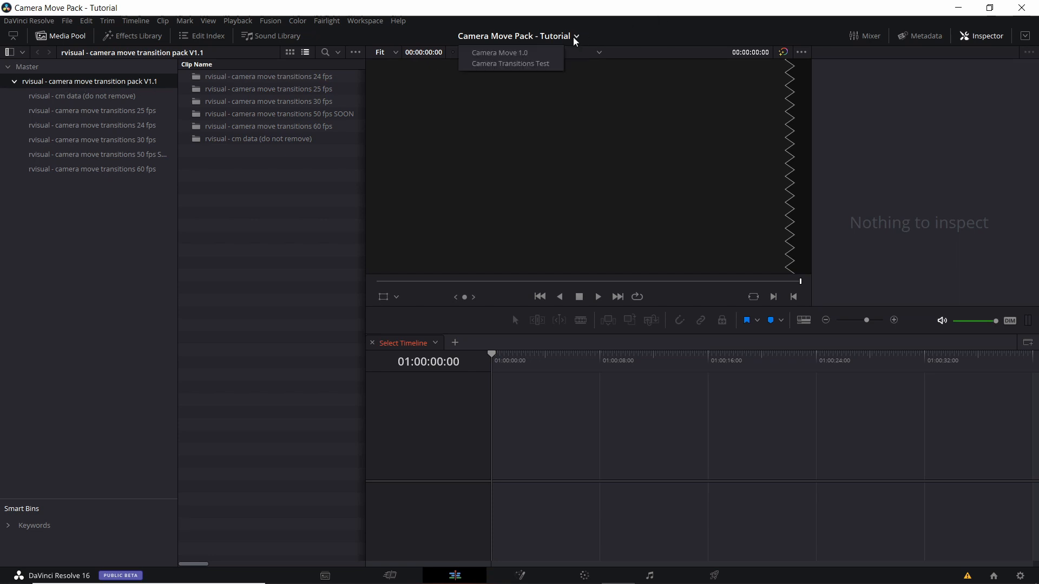
pyautogui.click(548, 63)
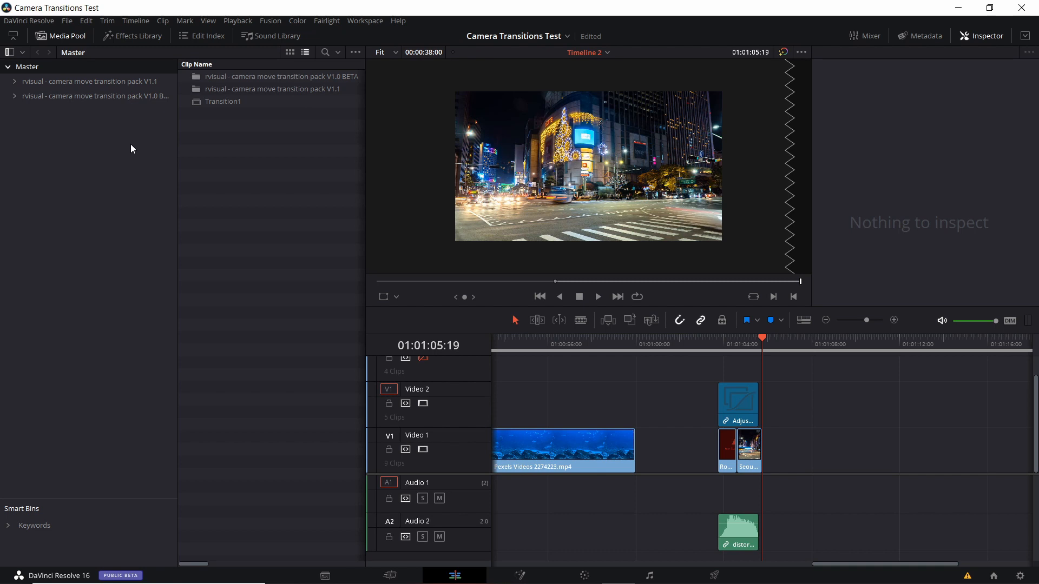
pyautogui.hotkey('ctrl', 'v')
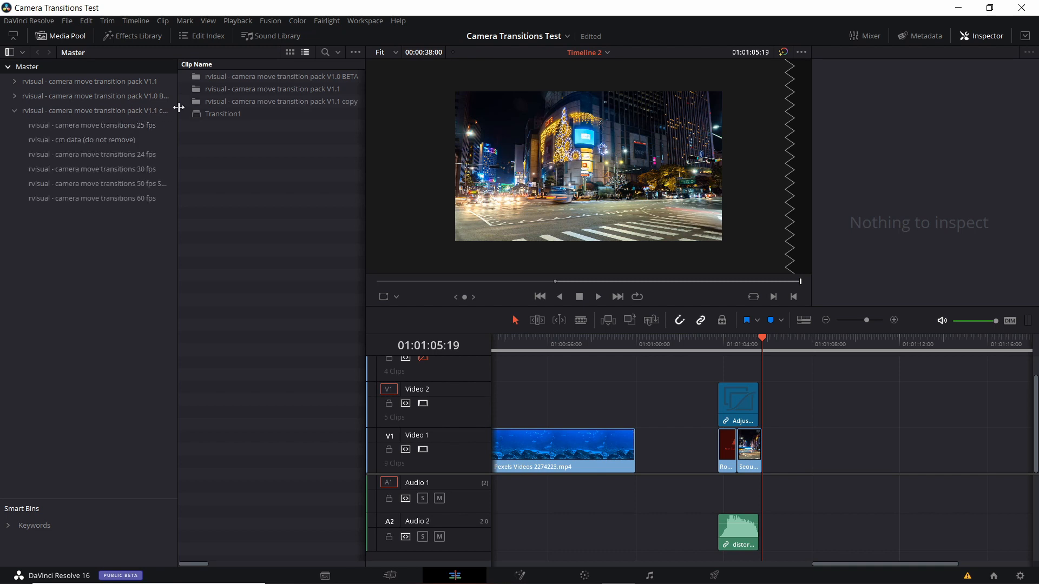
# - Open the copied pack's rvisual - camera move transitions 25 fps bin and move the playhead past the last timeline clips
pyautogui.moveTo(178, 107); pyautogui.dragTo(202, 111)
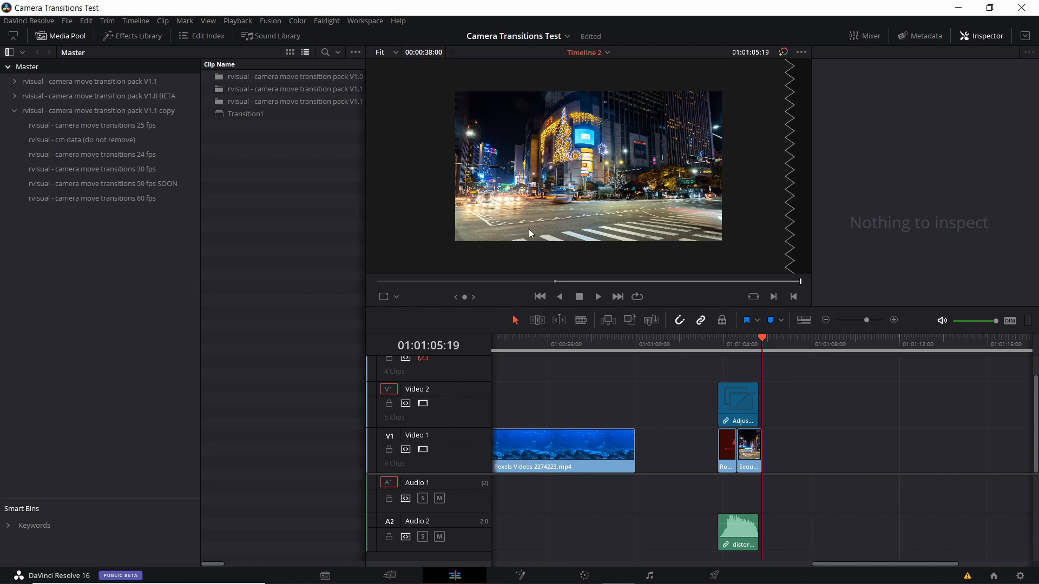
pyautogui.hscroll(2, 692, 411)
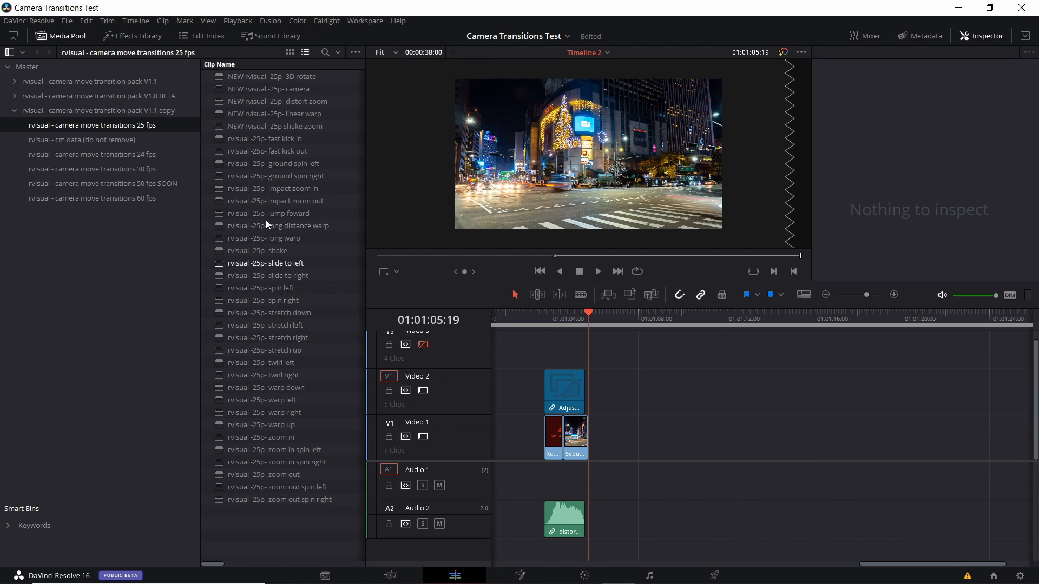
pyautogui.click(617, 318)
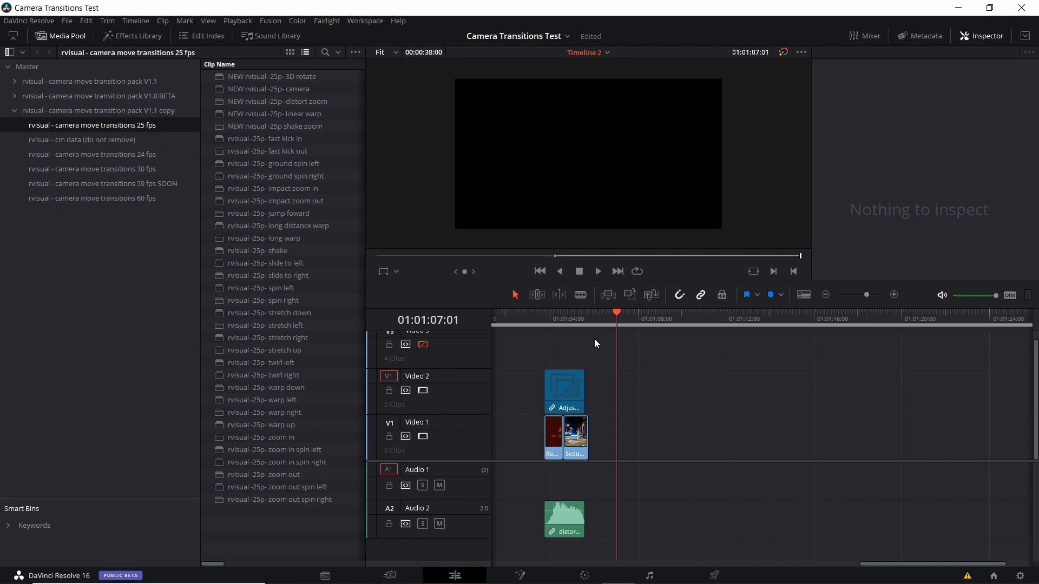
# - Inspect the timeline frame rate and video format in the Camera Transitions Test project settings, and close them without saving
pyautogui.click(69, 23)
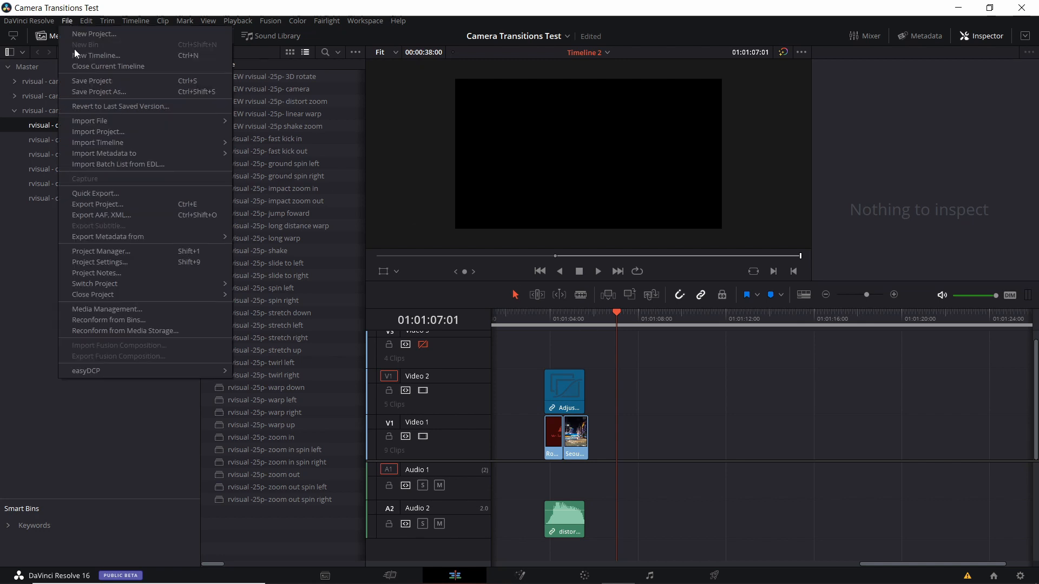
pyautogui.click(112, 263)
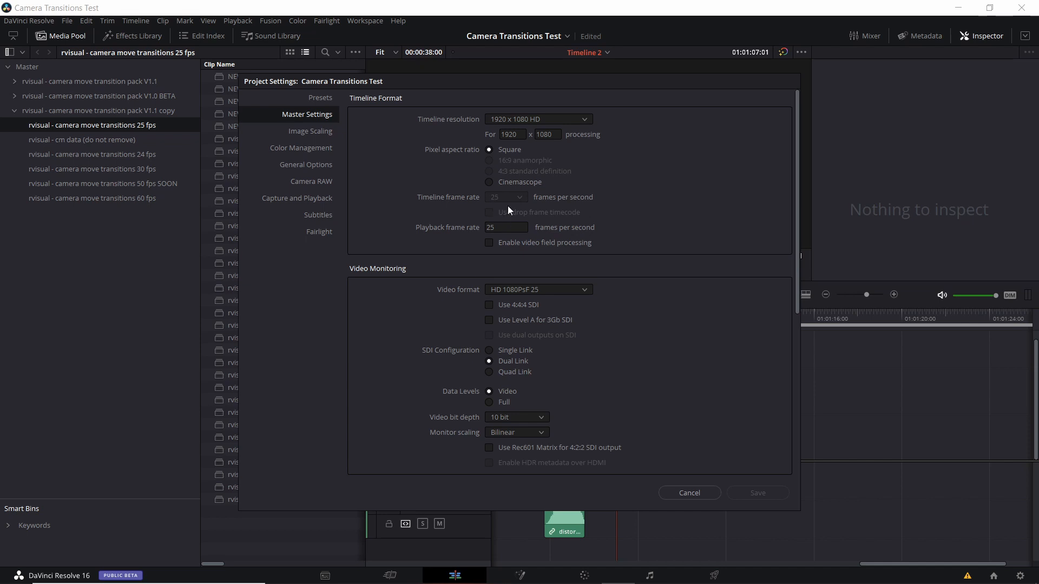
pyautogui.click(551, 291)
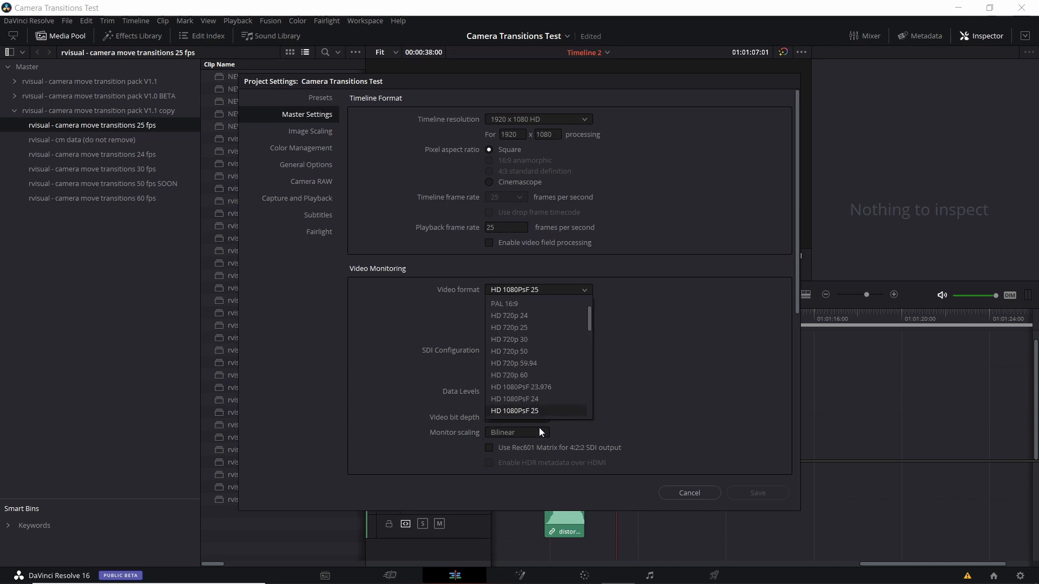
pyautogui.click(542, 388)
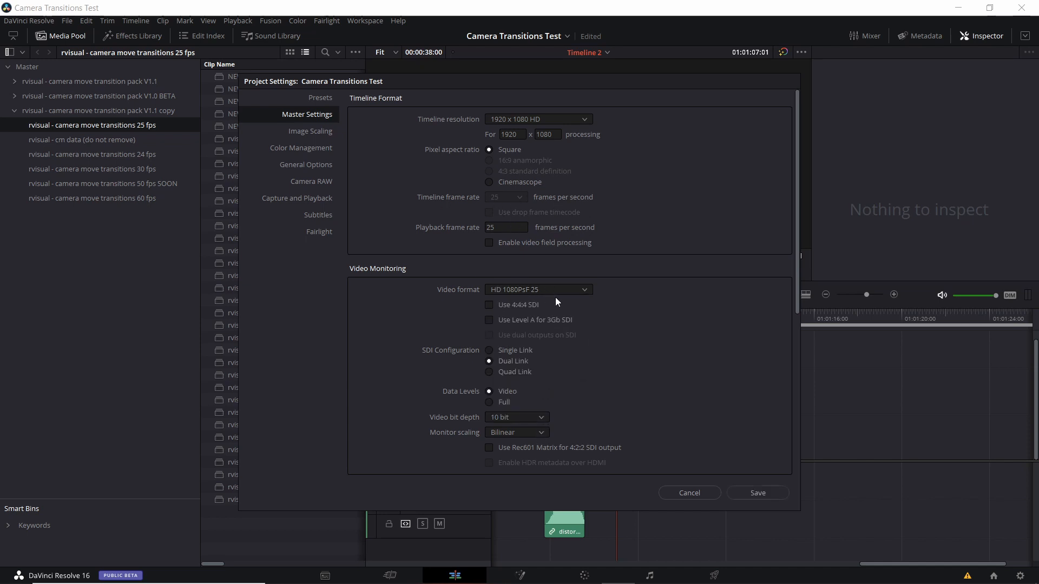
pyautogui.click(684, 490)
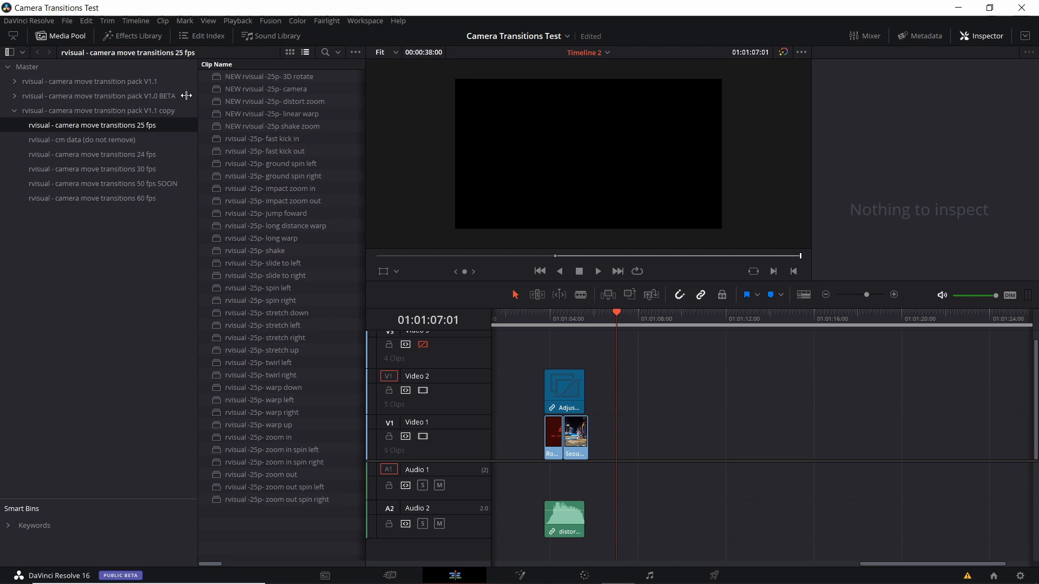
# - Show the 25 fps bin as thumbnails and place the NEW rvisual -25p shake zoom clip on Video 2 at about 01:01:10:14
pyautogui.moveTo(199, 94); pyautogui.dragTo(144, 95)
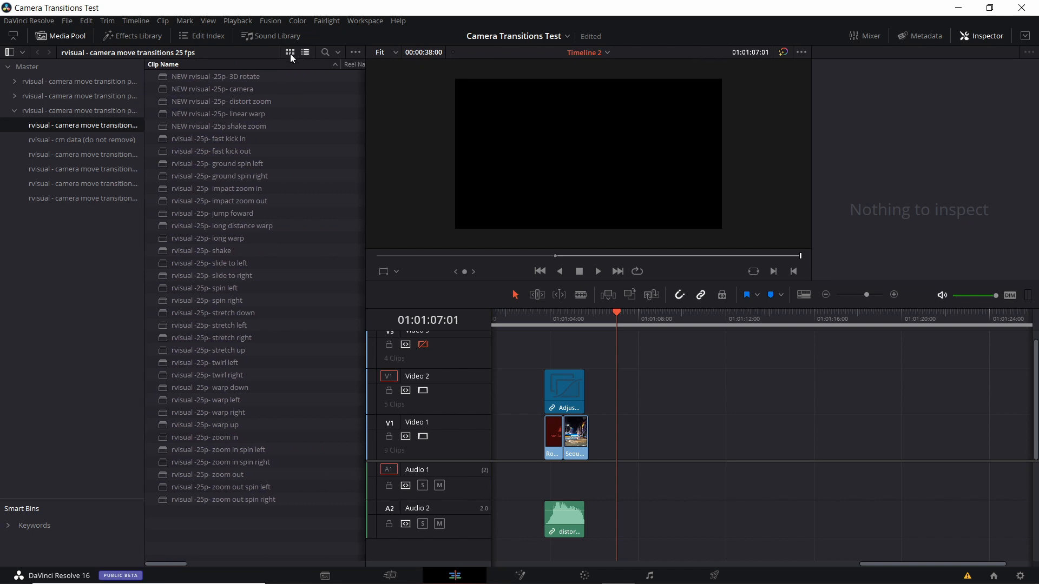
pyautogui.click(291, 52)
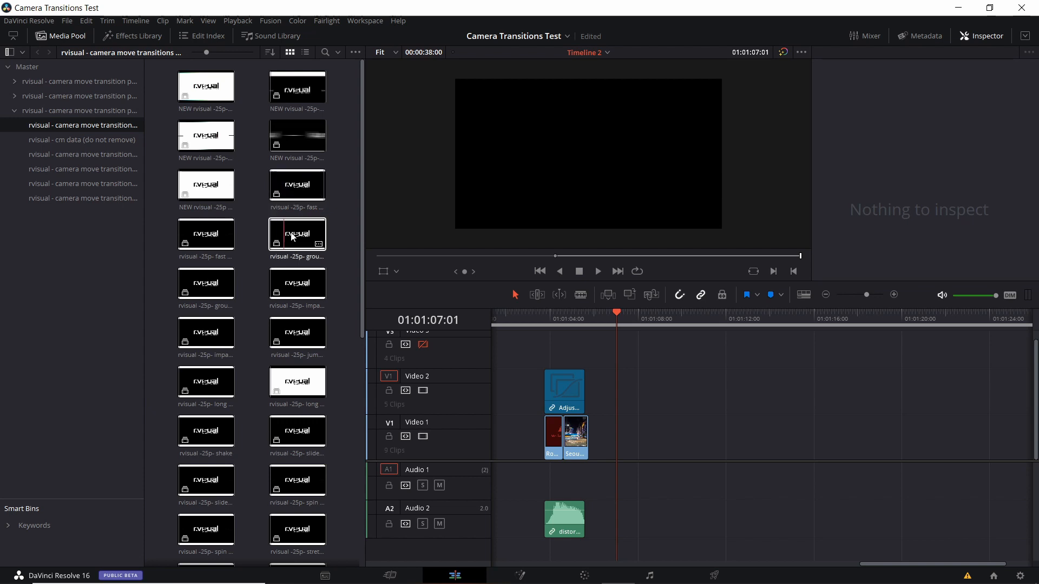
pyautogui.moveTo(193, 189); pyautogui.dragTo(701, 401)
pyautogui.click(700, 317)
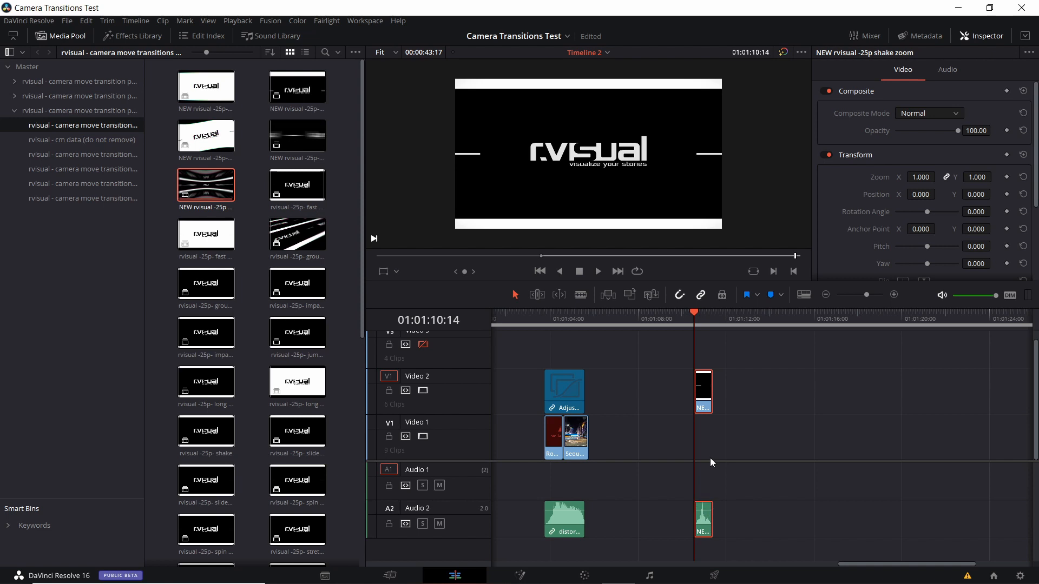
# - Play back the shake zoom clip on the timeline and decompose it in place
pyautogui.scroll(2, 709, 392)
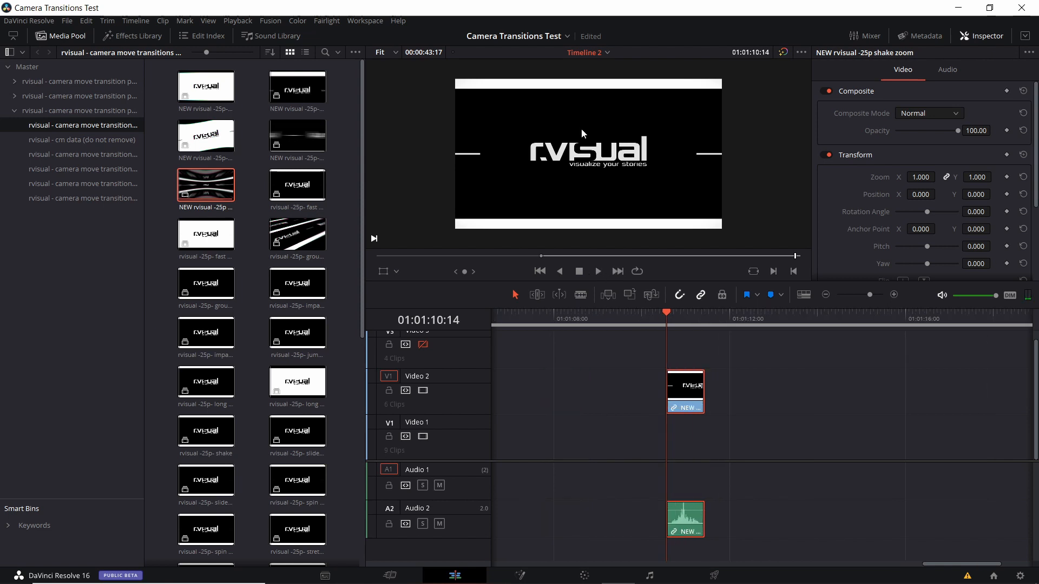
pyautogui.click(599, 271)
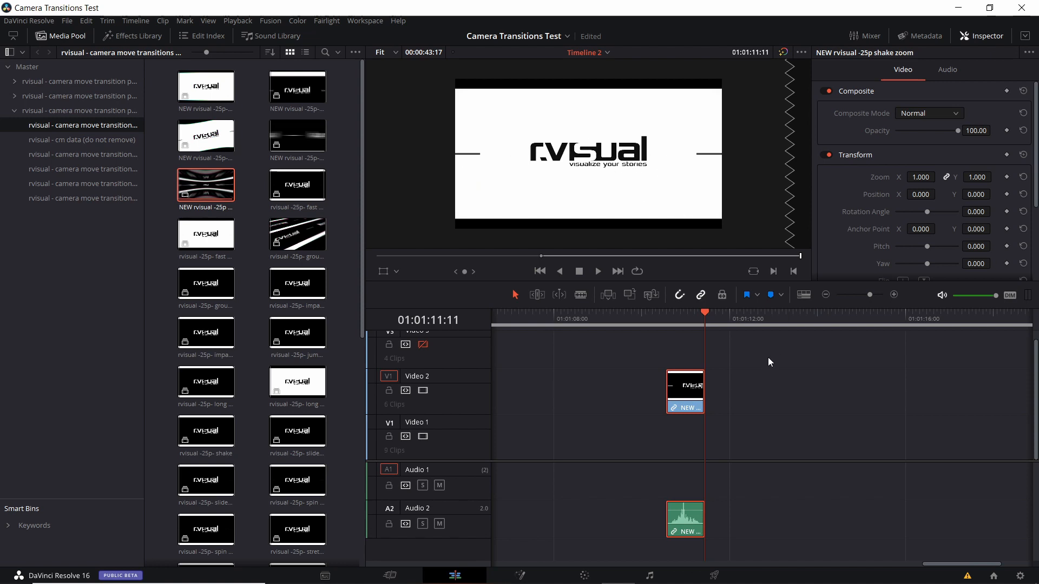
pyautogui.moveTo(768, 358); pyautogui.dragTo(720, 352)
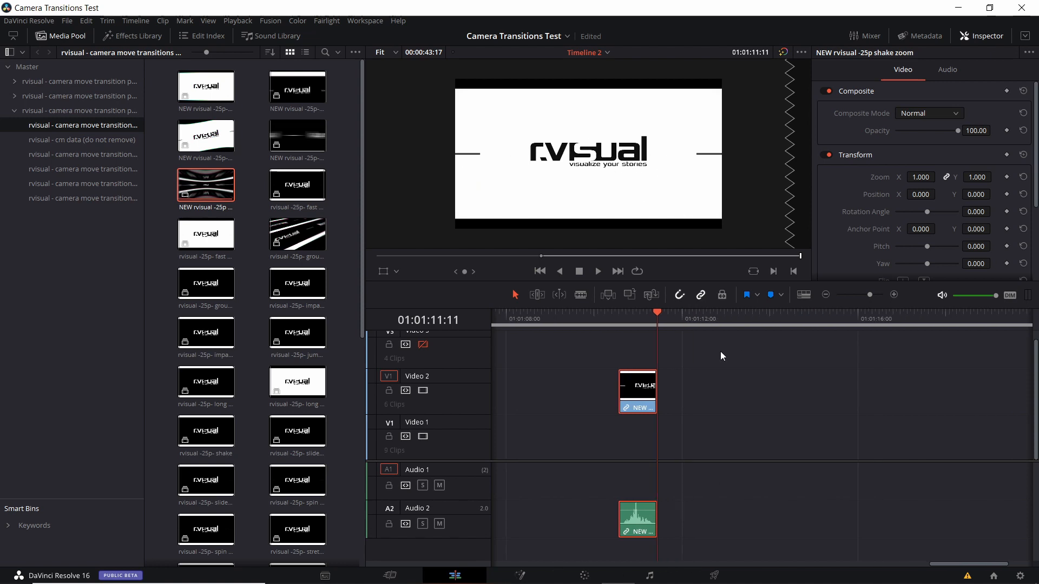
pyautogui.rightClick(645, 400)
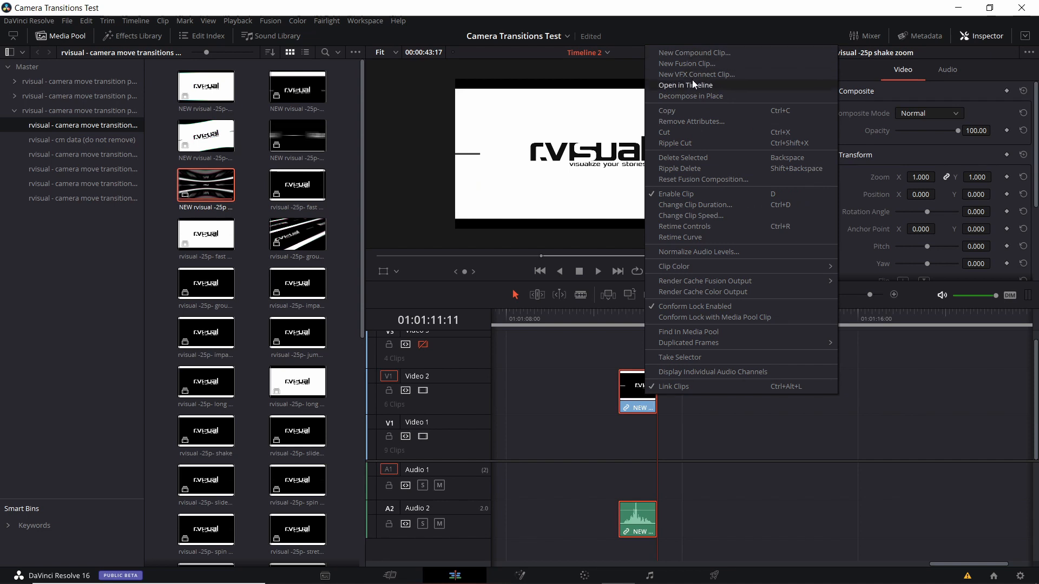
pyautogui.click(697, 96)
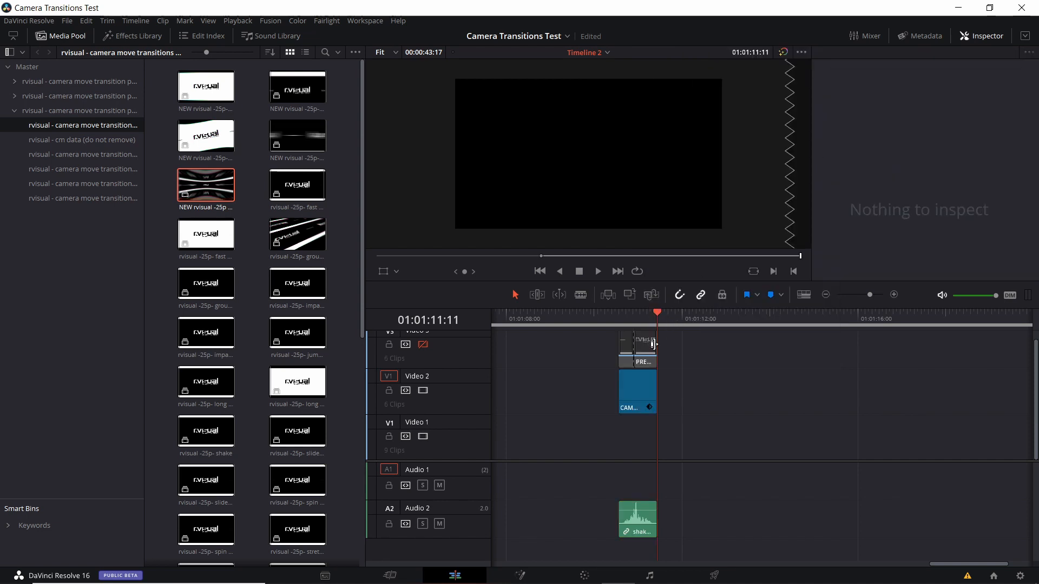
# - Delete both PREVIEW clips of the decomposed shake zoom transition from the Video 3 track
pyautogui.moveTo(687, 374); pyautogui.dragTo(617, 336)
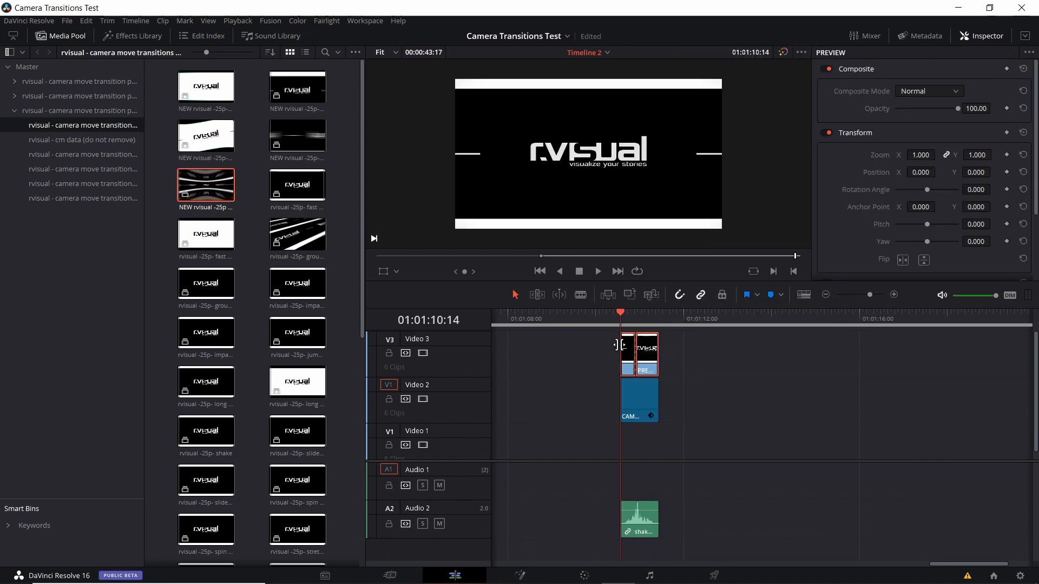
pyautogui.click(632, 415)
pyautogui.scroll(2, 632, 415)
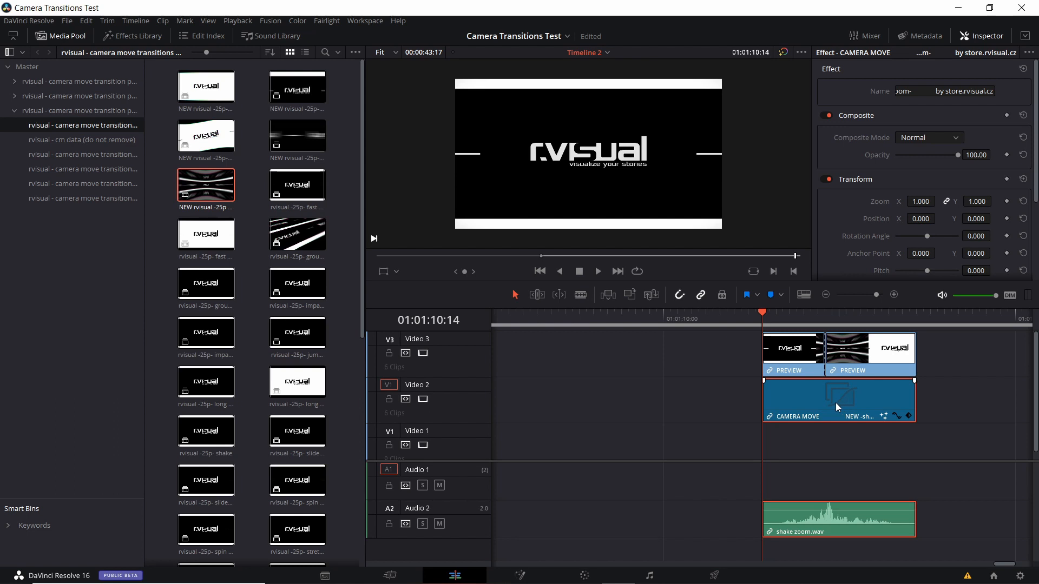
pyautogui.click(826, 294)
pyautogui.moveTo(892, 358); pyautogui.dragTo(776, 372)
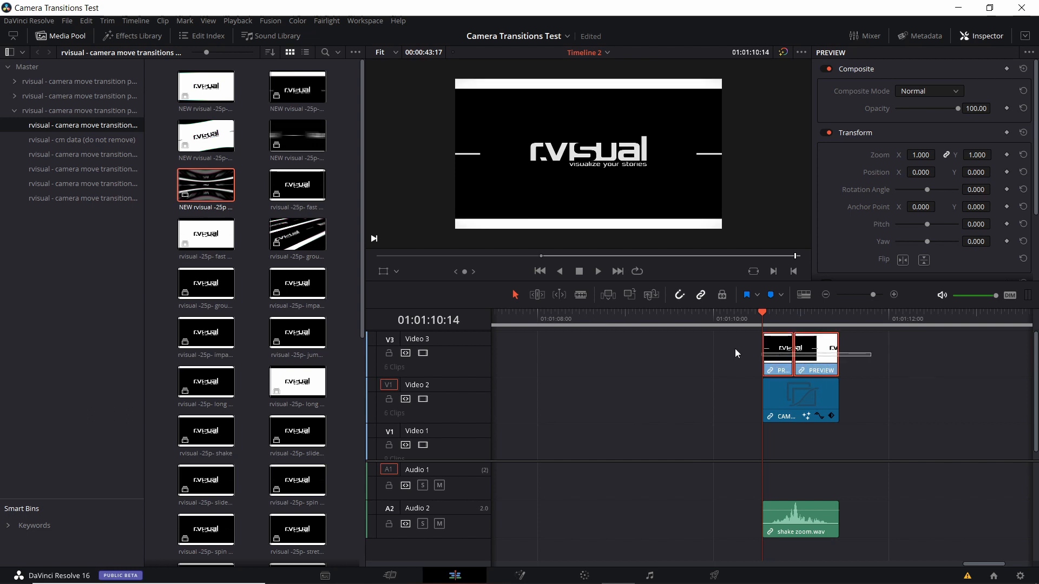
pyautogui.press('Delete')
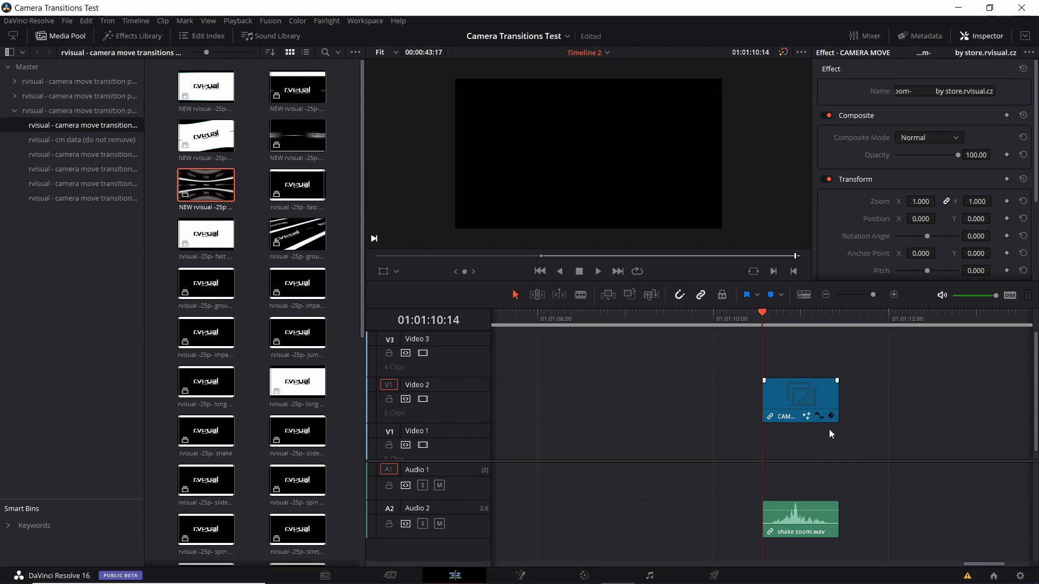
# - Bring Pexels Videos 2099568.mp4 and Pexels Videos 2019781.mp4 onto Video 1 and centre the shake zoom adjustment clip over their cut
pyautogui.hscroll(2, 766, 431)
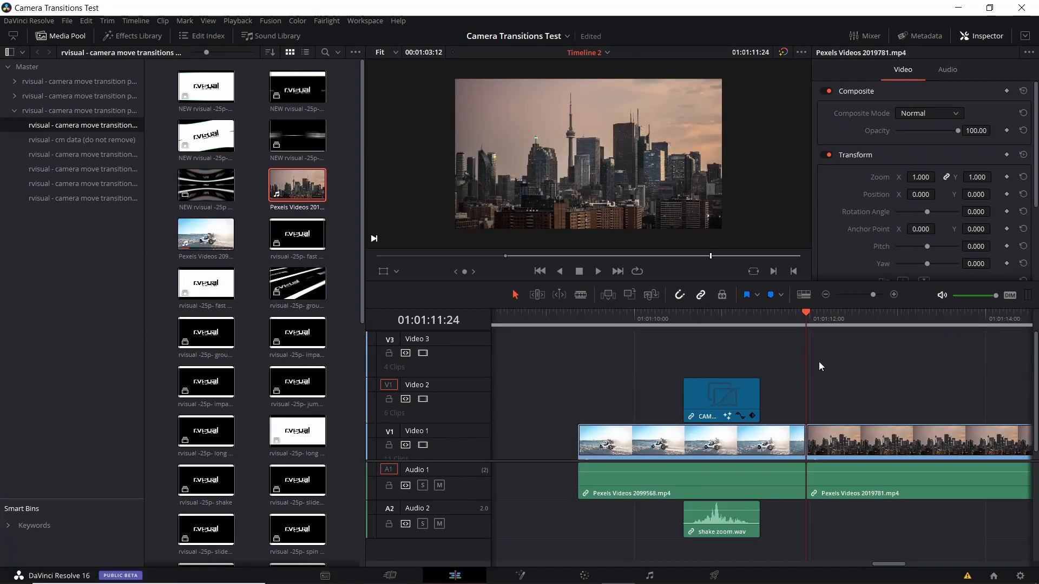
pyautogui.click(781, 314)
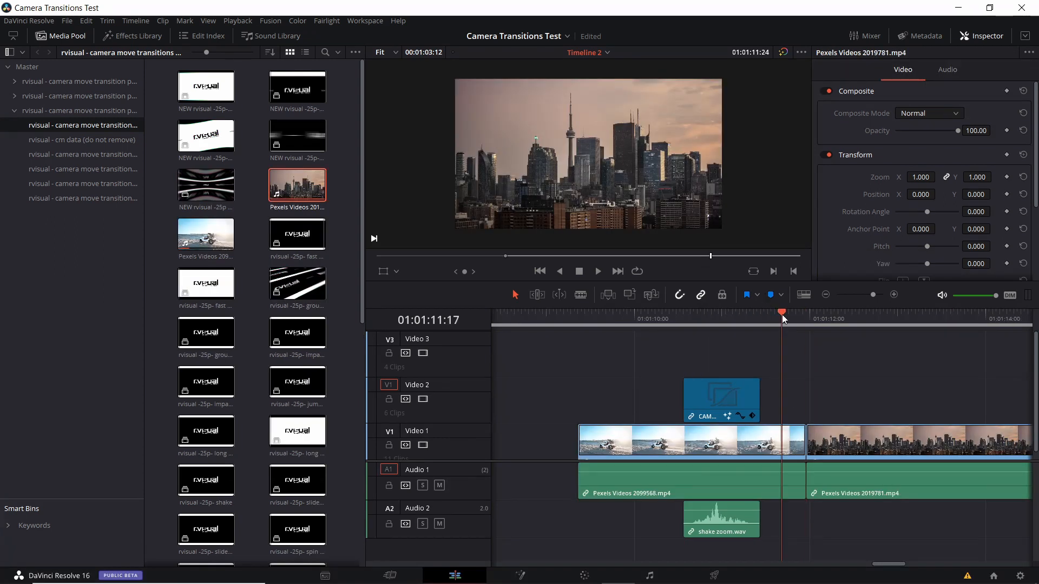
pyautogui.click(833, 317)
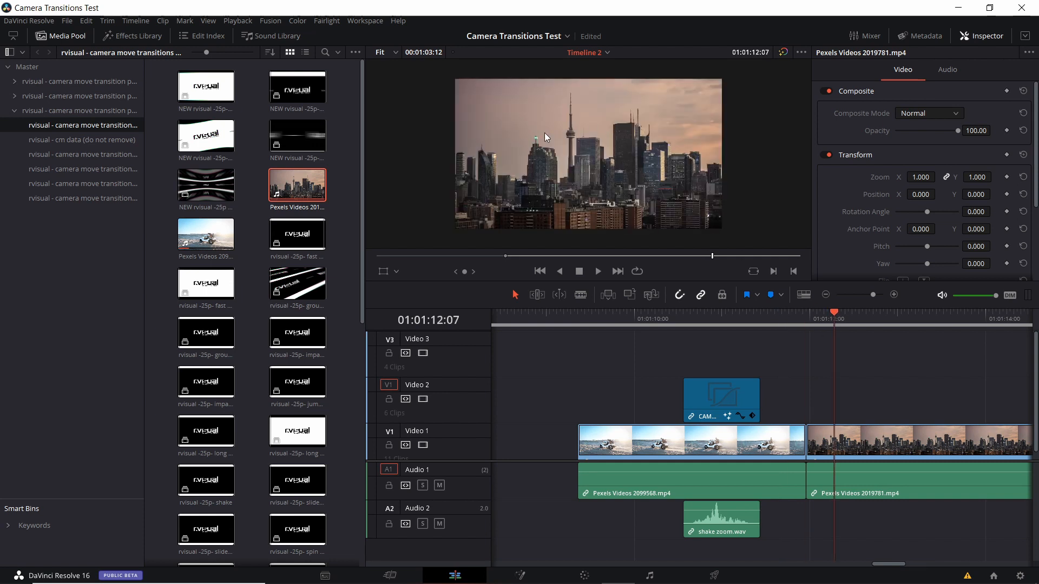
pyautogui.moveTo(840, 315); pyautogui.dragTo(616, 304)
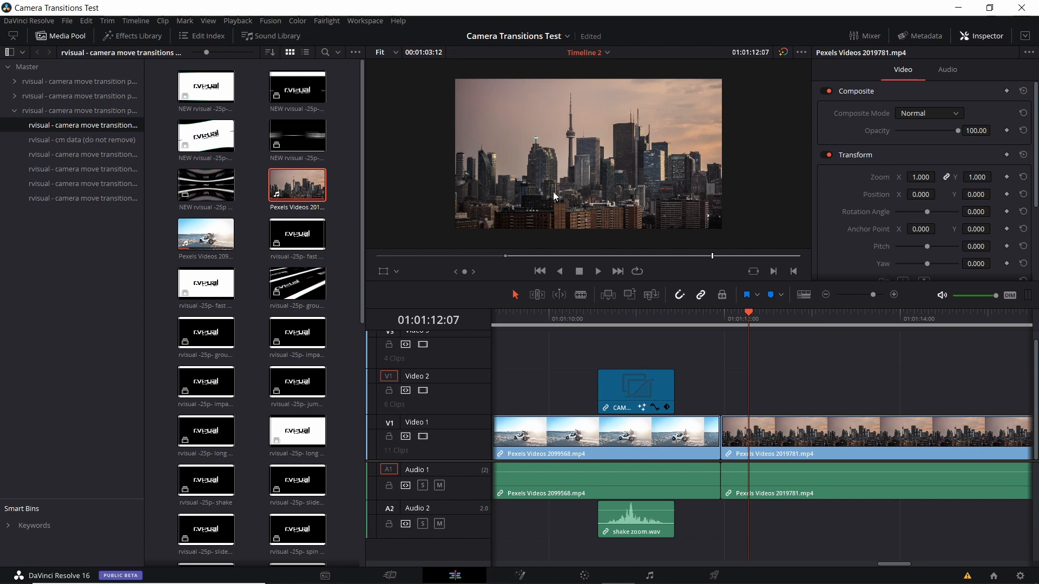
pyautogui.click(766, 314)
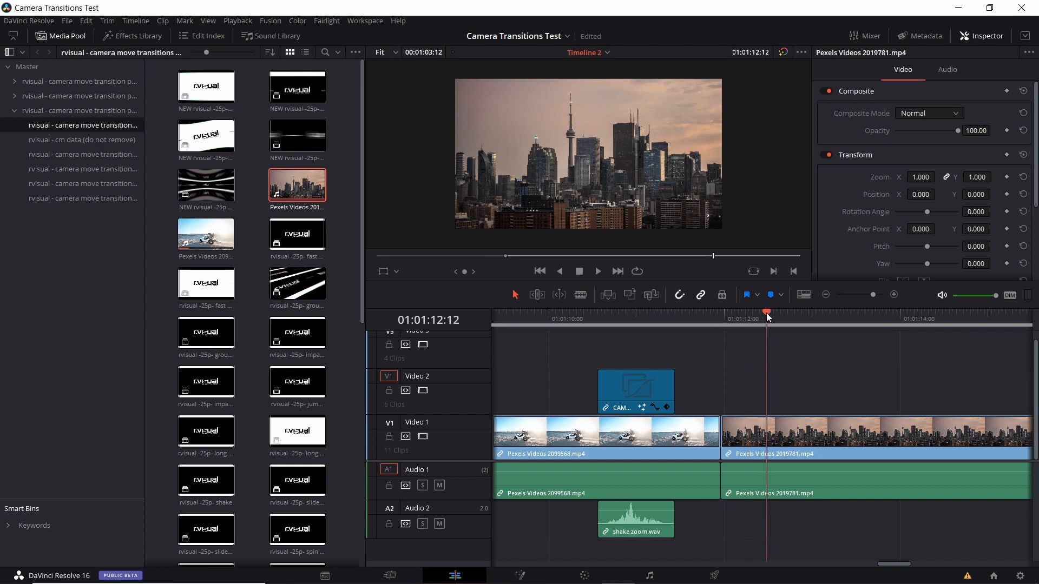
pyautogui.moveTo(641, 388); pyautogui.dragTo(714, 396)
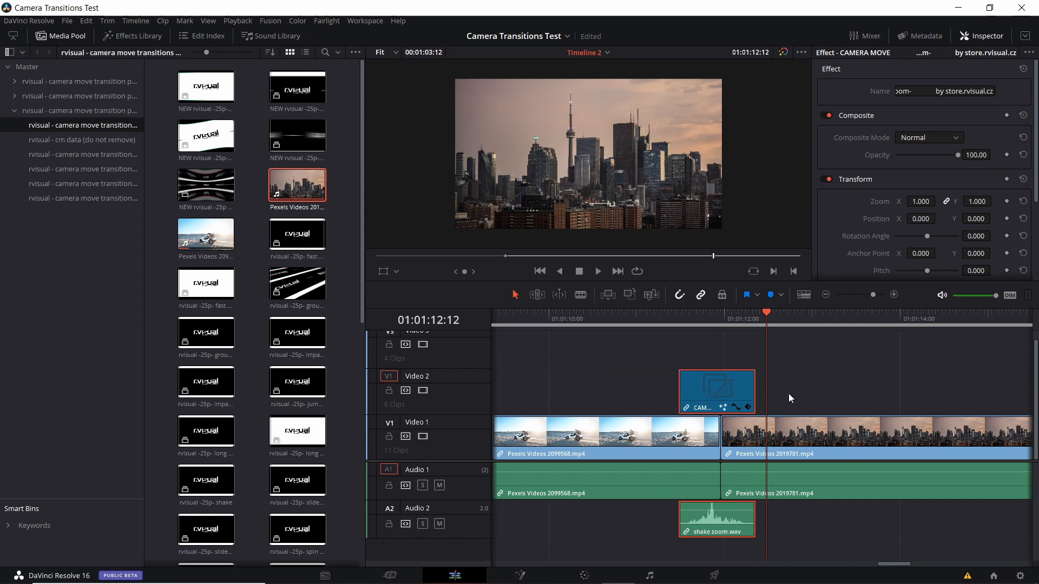
# - Shift the shake zoom adjustment clip and its sound about two frames later over the Video 1 cut and play the transition
pyautogui.click(684, 350)
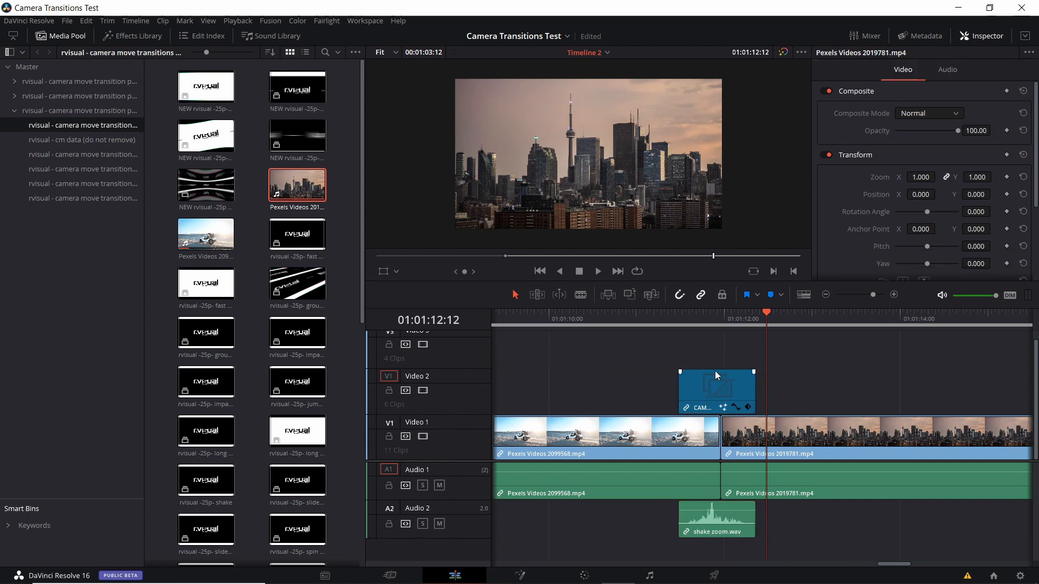
pyautogui.click(706, 390)
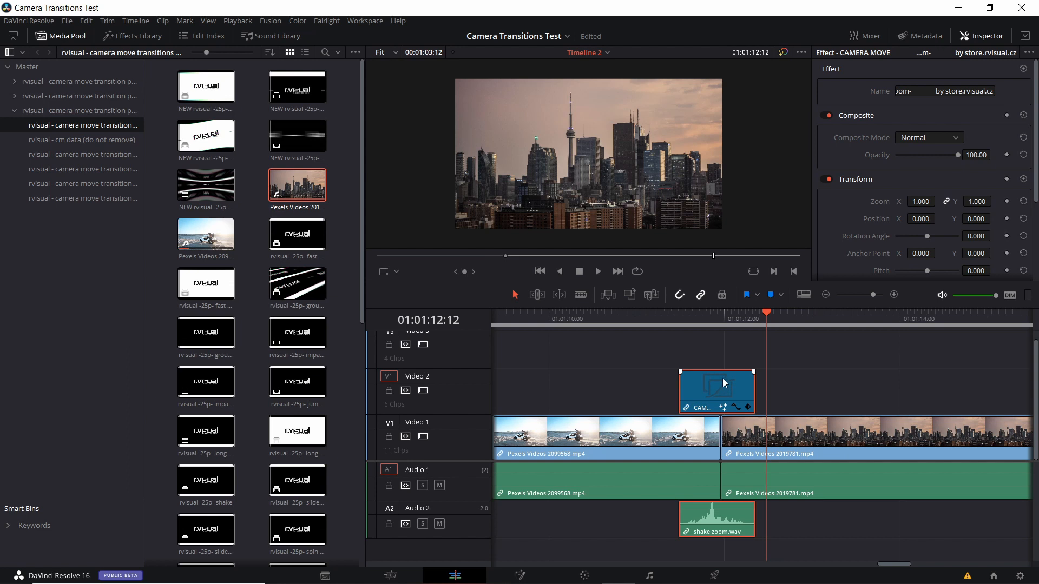
pyautogui.click(724, 444)
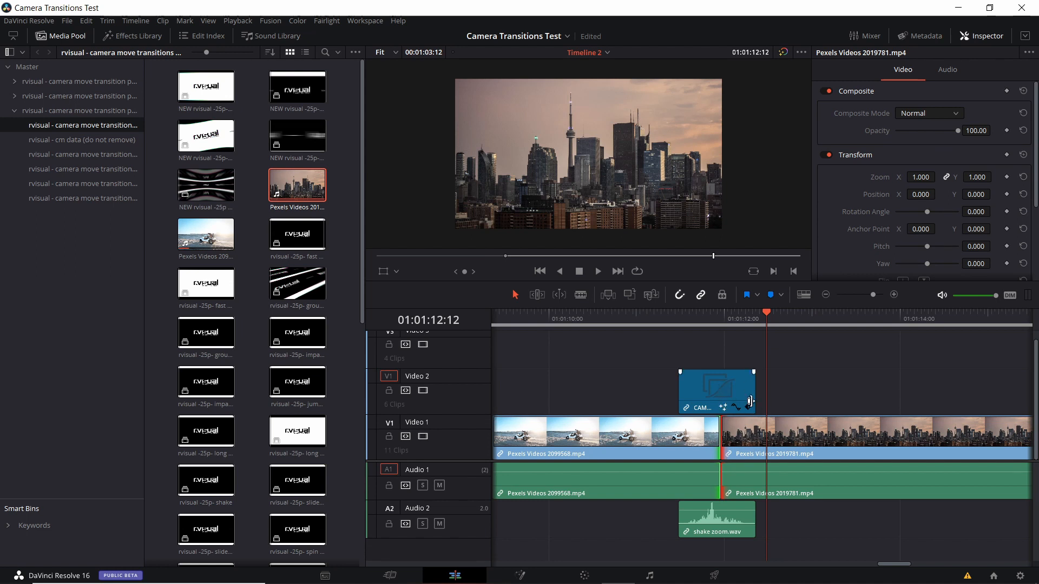
pyautogui.click(712, 319)
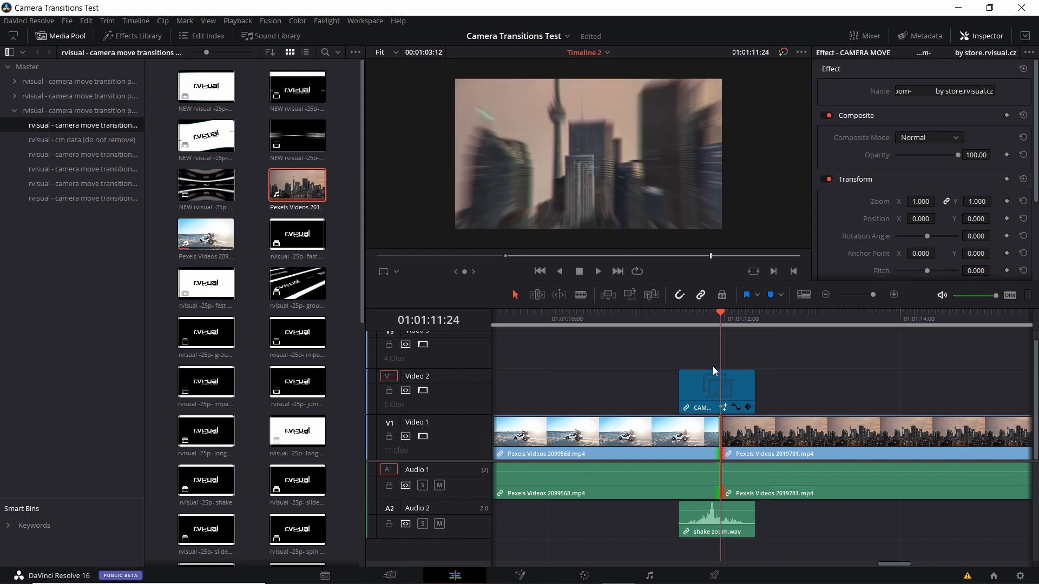
pyautogui.click(703, 319)
pyautogui.moveTo(726, 381); pyautogui.dragTo(736, 381)
pyautogui.click(691, 315)
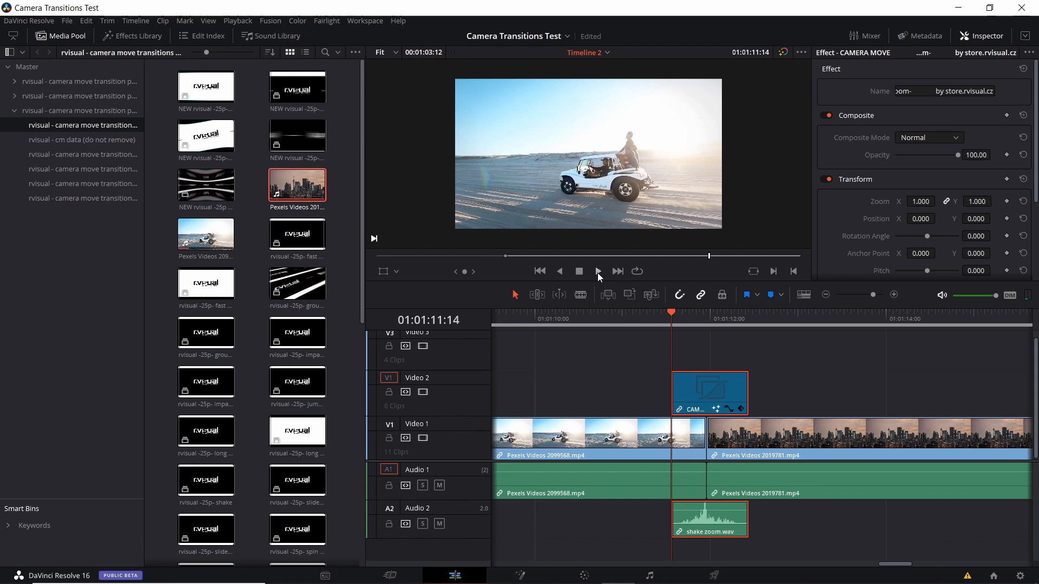
pyautogui.click(597, 271)
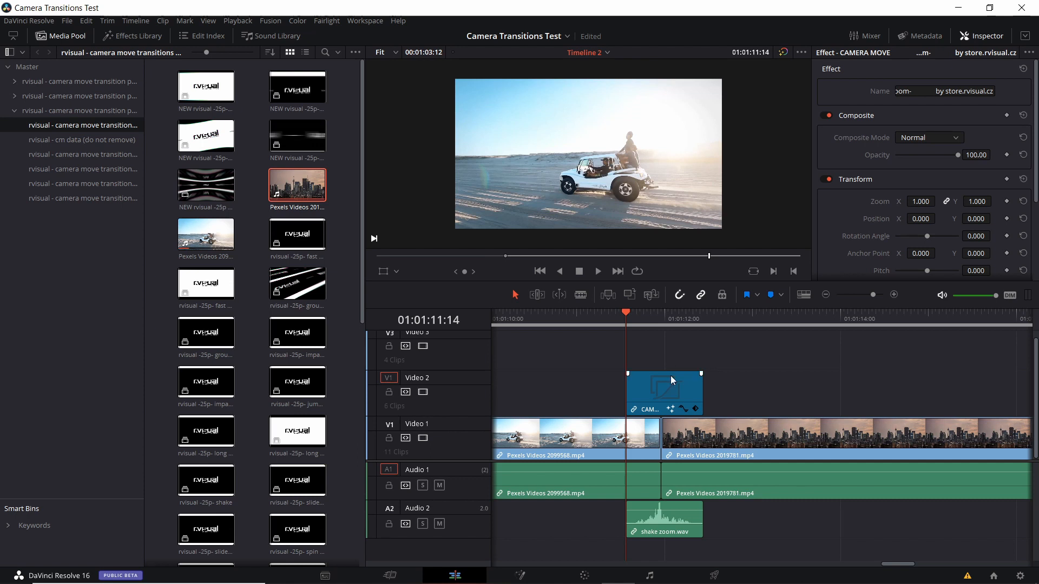
# - Split the Video 1 clips and their audio at the shake zoom effect's start, 01:01:11:14, and end, 01:01:12:11
pyautogui.hotkey('ctrl', '\\')
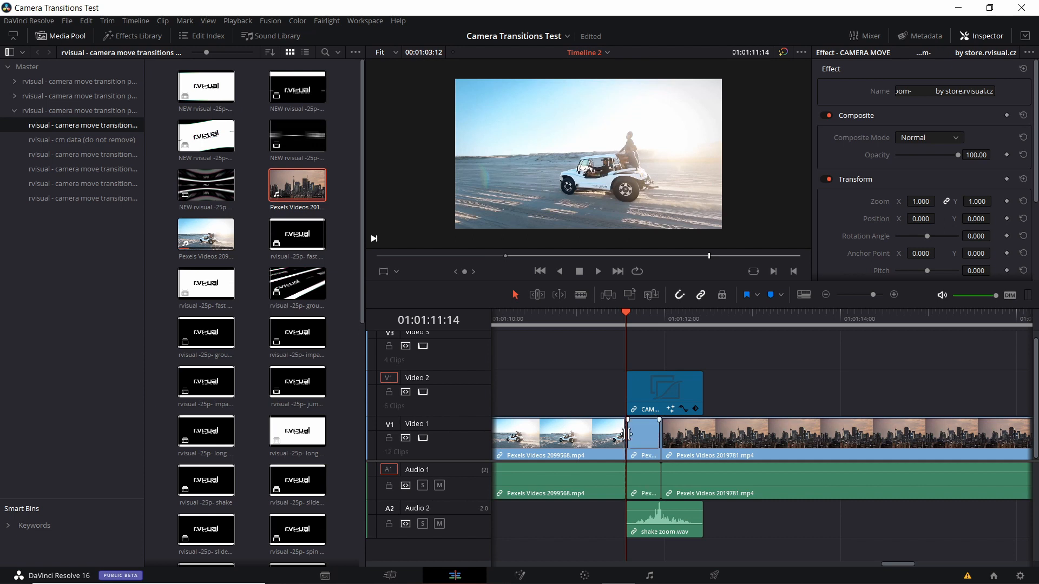
pyautogui.click(712, 315)
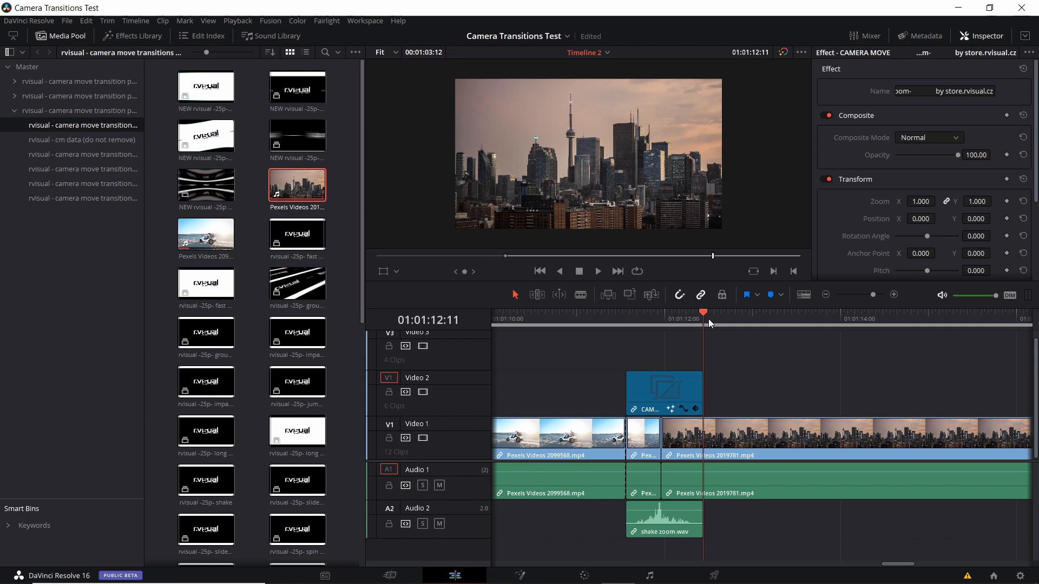
pyautogui.click(713, 438)
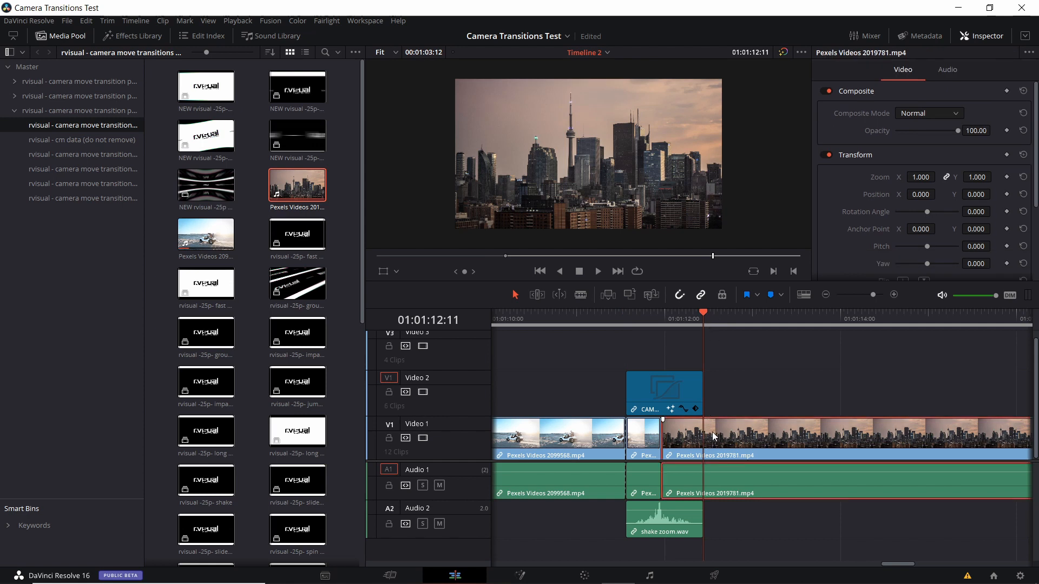
pyautogui.hotkey('ctrl', '\\')
# - Combine the shake zoom effect, its sound and the two short clip pieces beneath it into a compound clip named Transition Effect 1
pyautogui.click(657, 357)
pyautogui.moveTo(646, 357); pyautogui.dragTo(691, 455)
pyautogui.rightClick(684, 402)
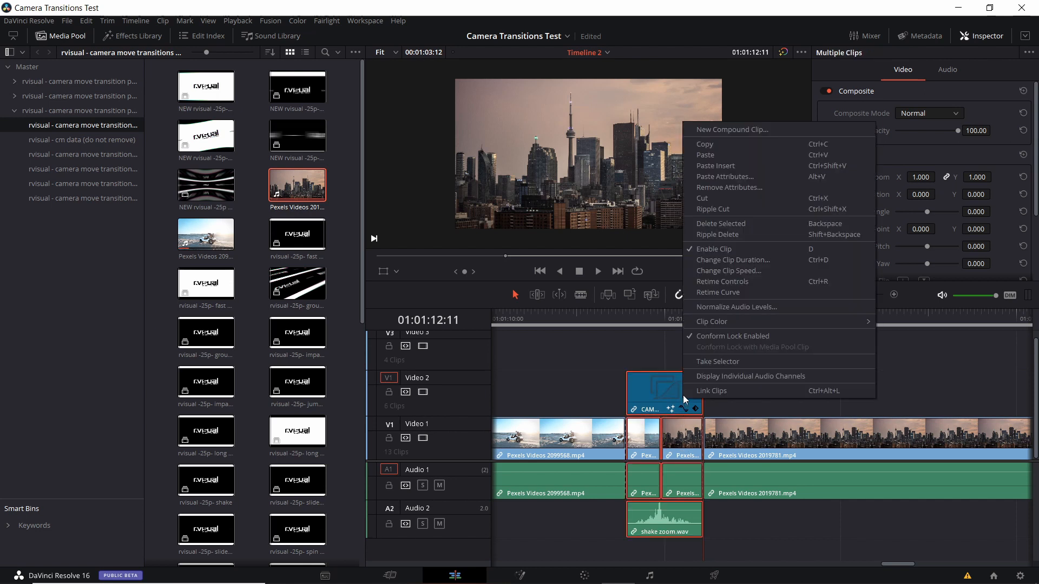
pyautogui.click(722, 131)
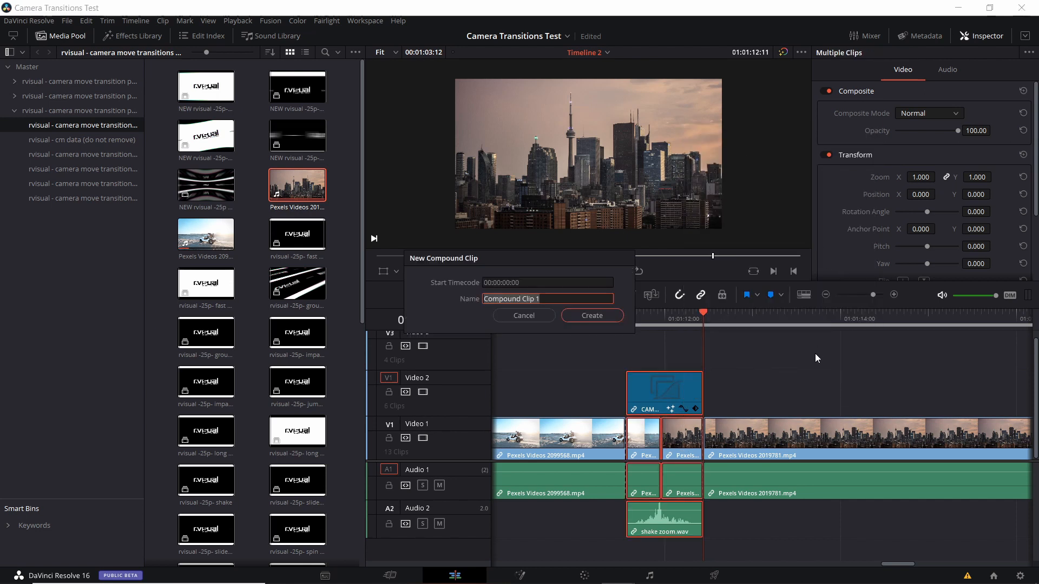
pyautogui.write('Transition')
pyautogui.press('Return')
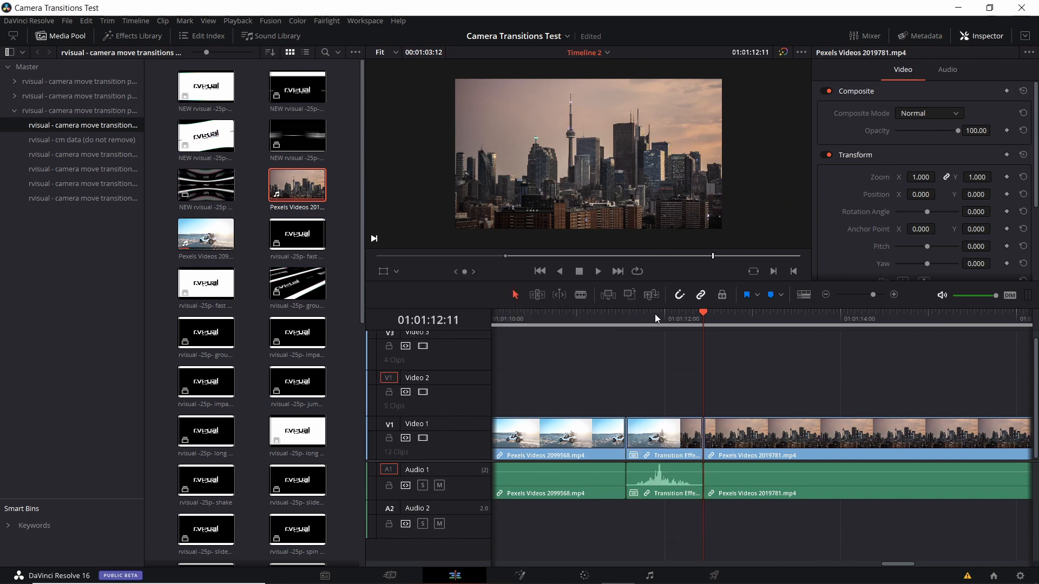
# - Check the Render Cache mode and set Render Cache Fusion Output to On for the Transition Effect 1 clip
pyautogui.click(238, 21)
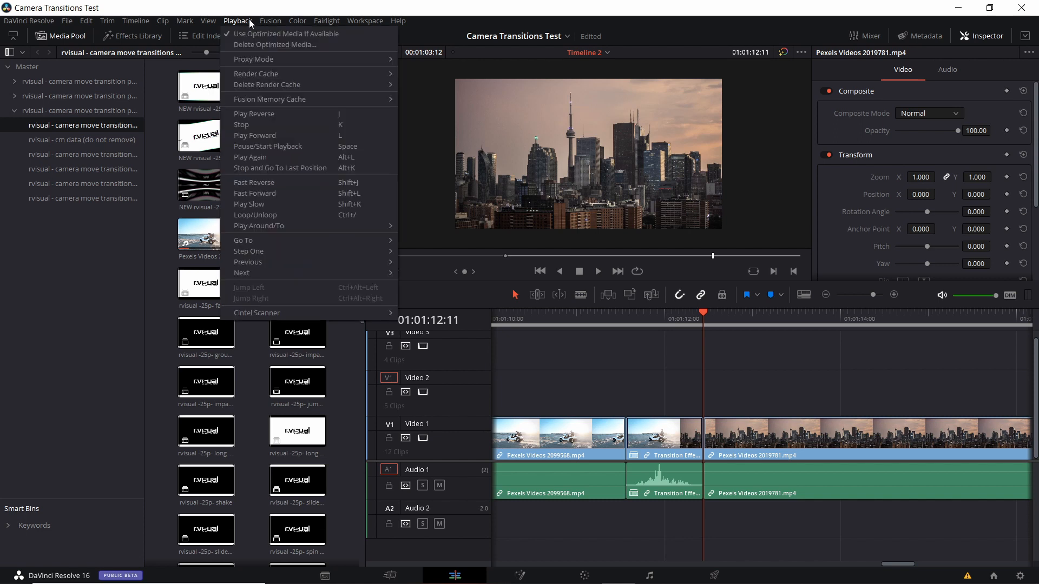
pyautogui.moveTo(274, 74)
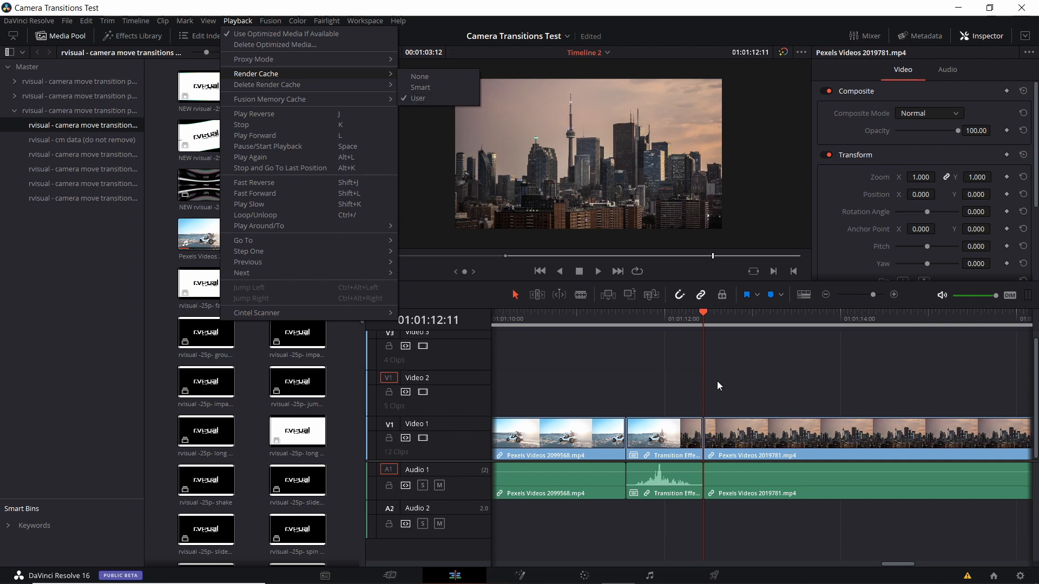
pyautogui.moveTo(669, 322); pyautogui.dragTo(626, 325)
pyautogui.click(651, 448)
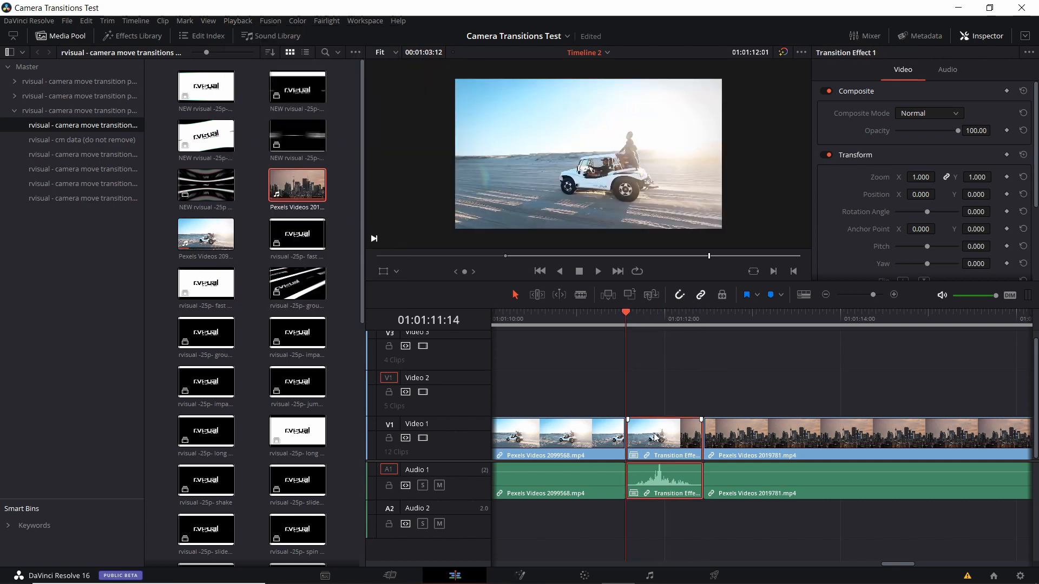
pyautogui.rightClick(655, 438)
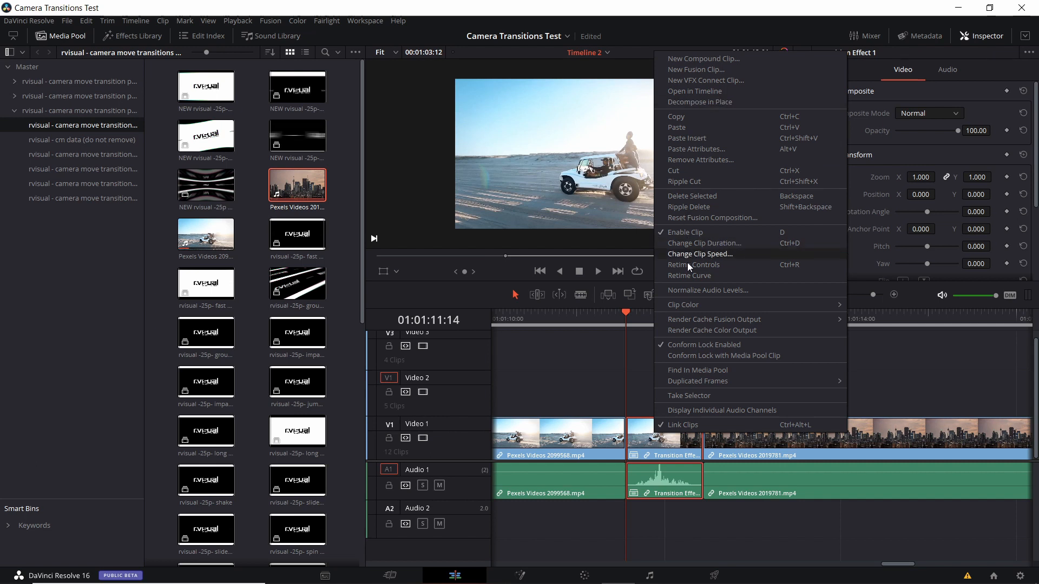
pyautogui.moveTo(710, 319)
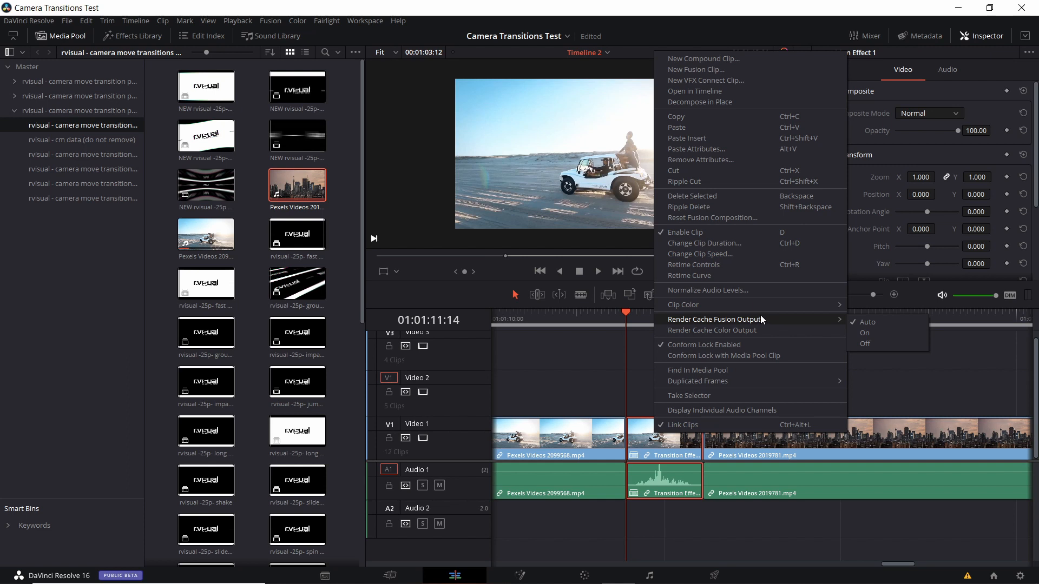
pyautogui.click(895, 334)
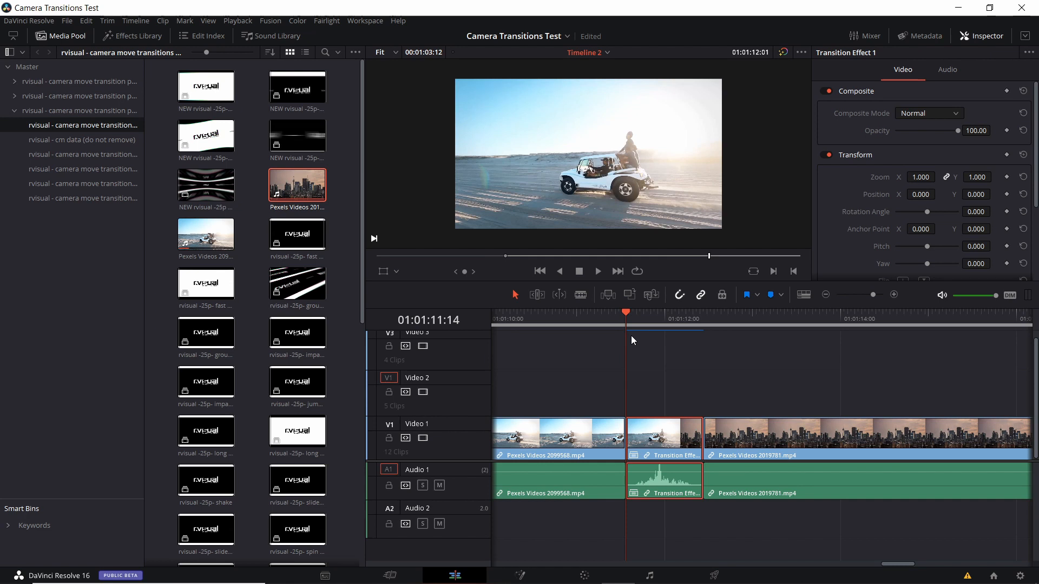
# - Play back the cached Transition Effect 1 several times from just before it, enlarging the viewer for the last playback
pyautogui.click(598, 313)
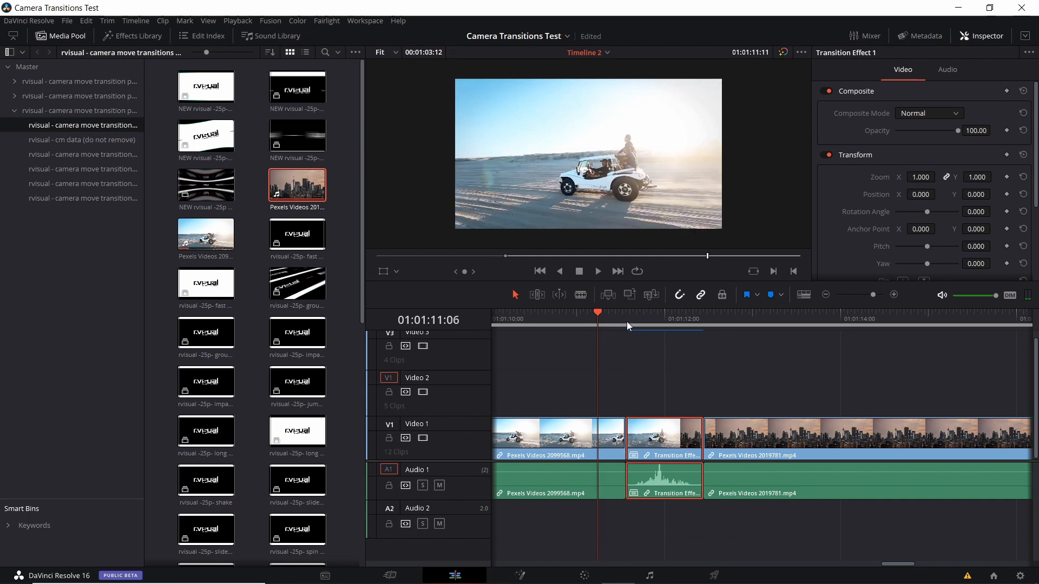
pyautogui.press('space')
pyautogui.click(574, 314)
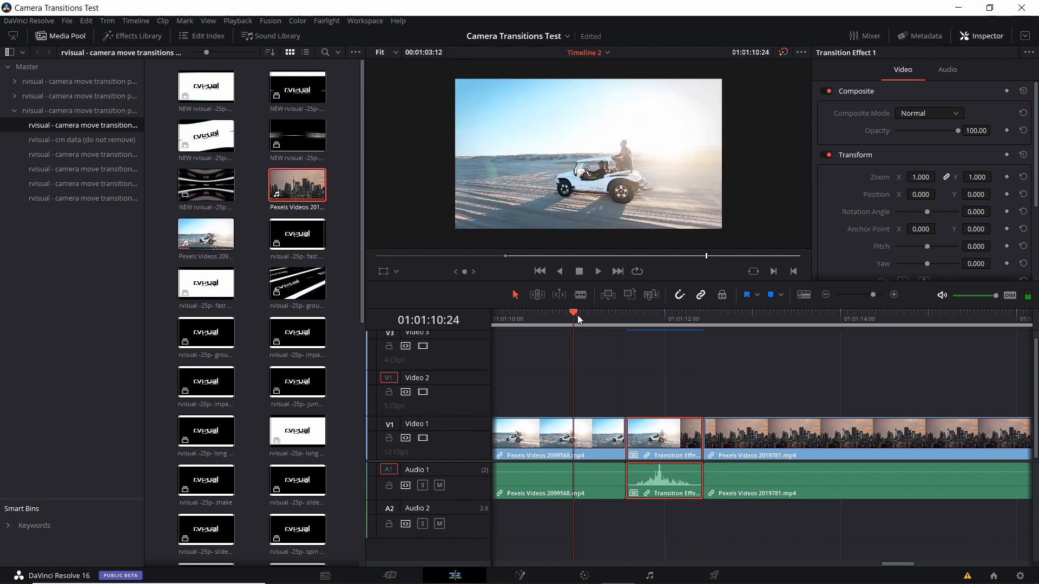
pyautogui.press('space')
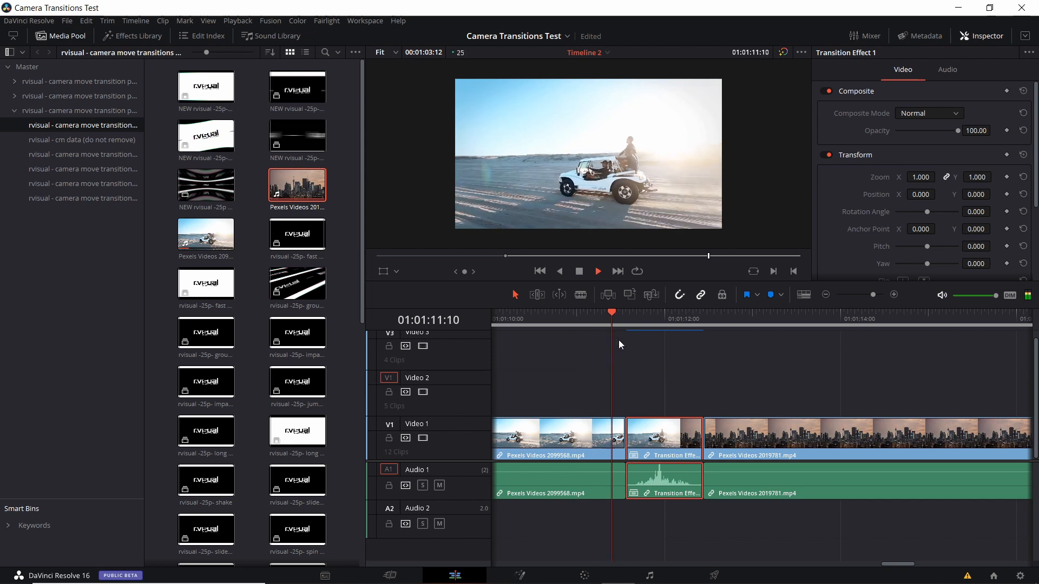
pyautogui.click(590, 312)
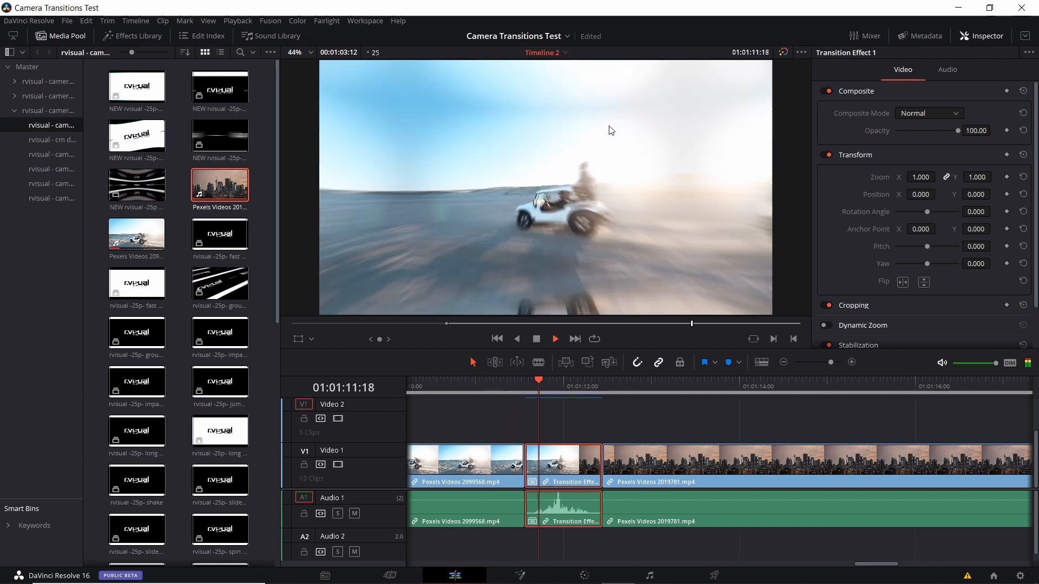
pyautogui.press('space')
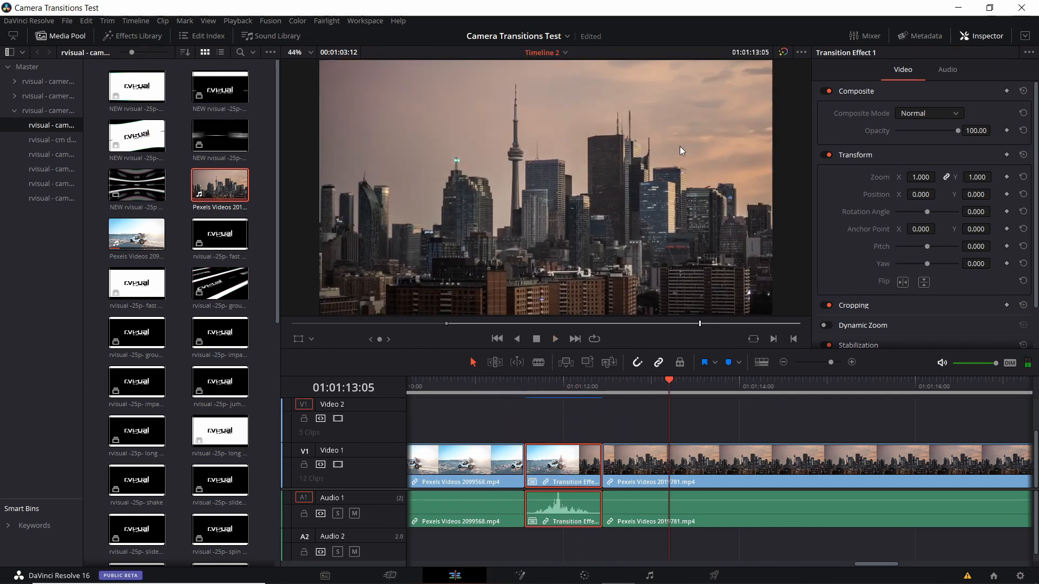